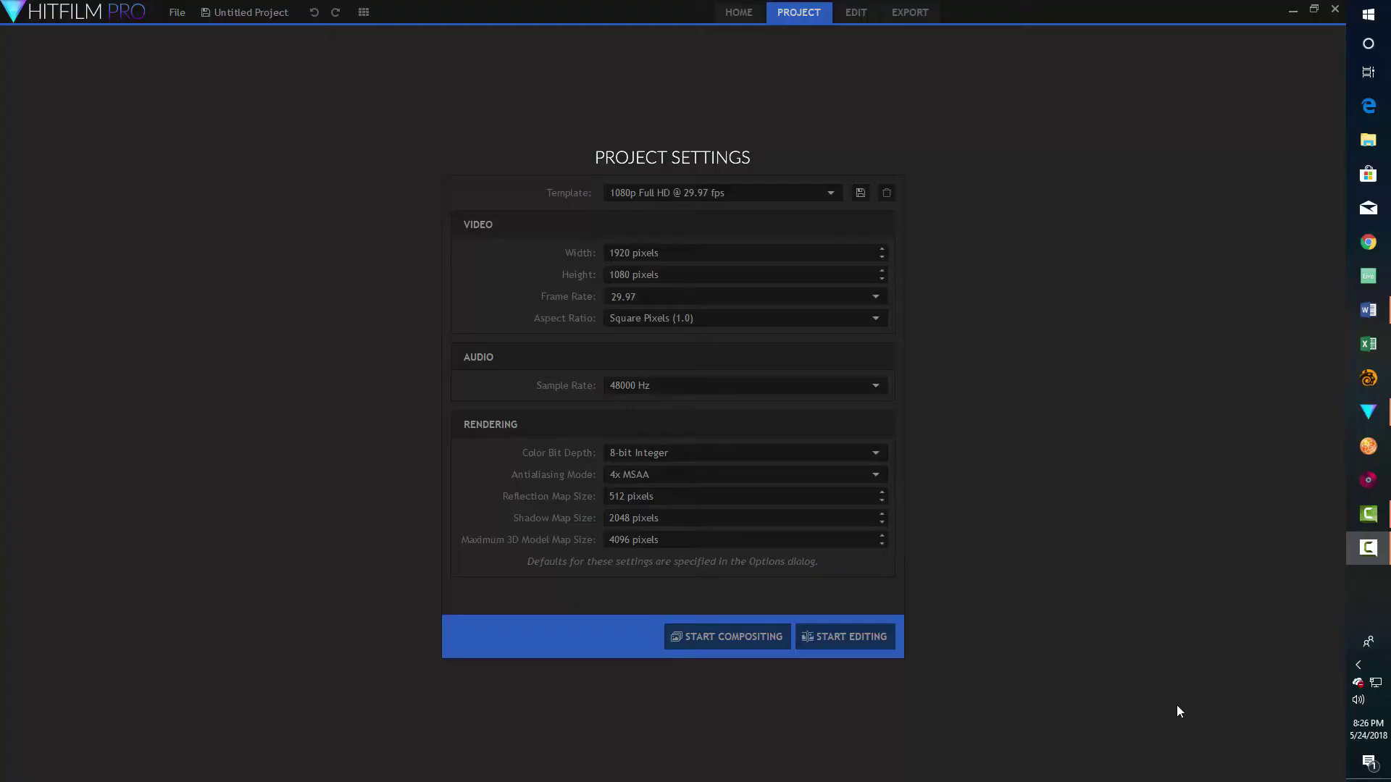
# Step: Start a new composite shot and import the C0037.MP4 clip from the Desktop
pyautogui.click(744, 634)
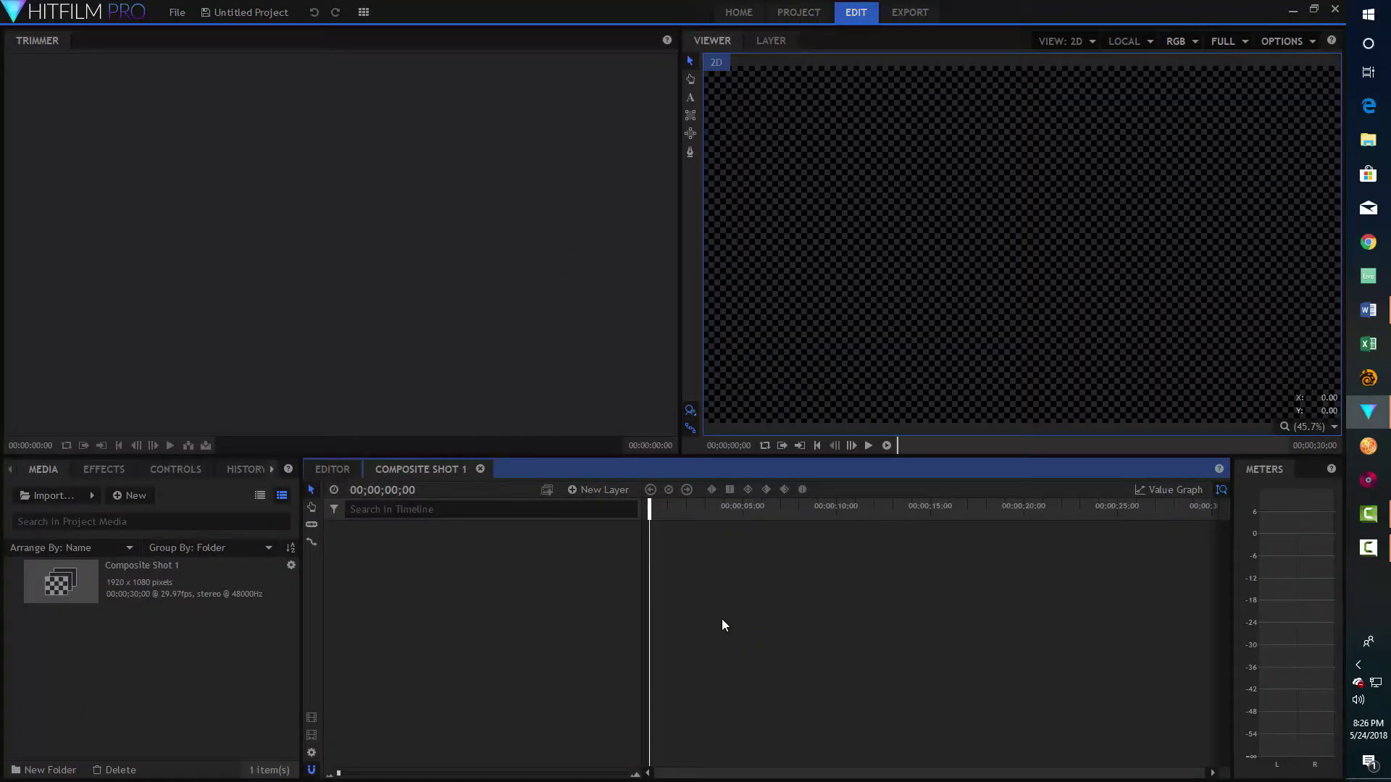
pyautogui.click(50, 495)
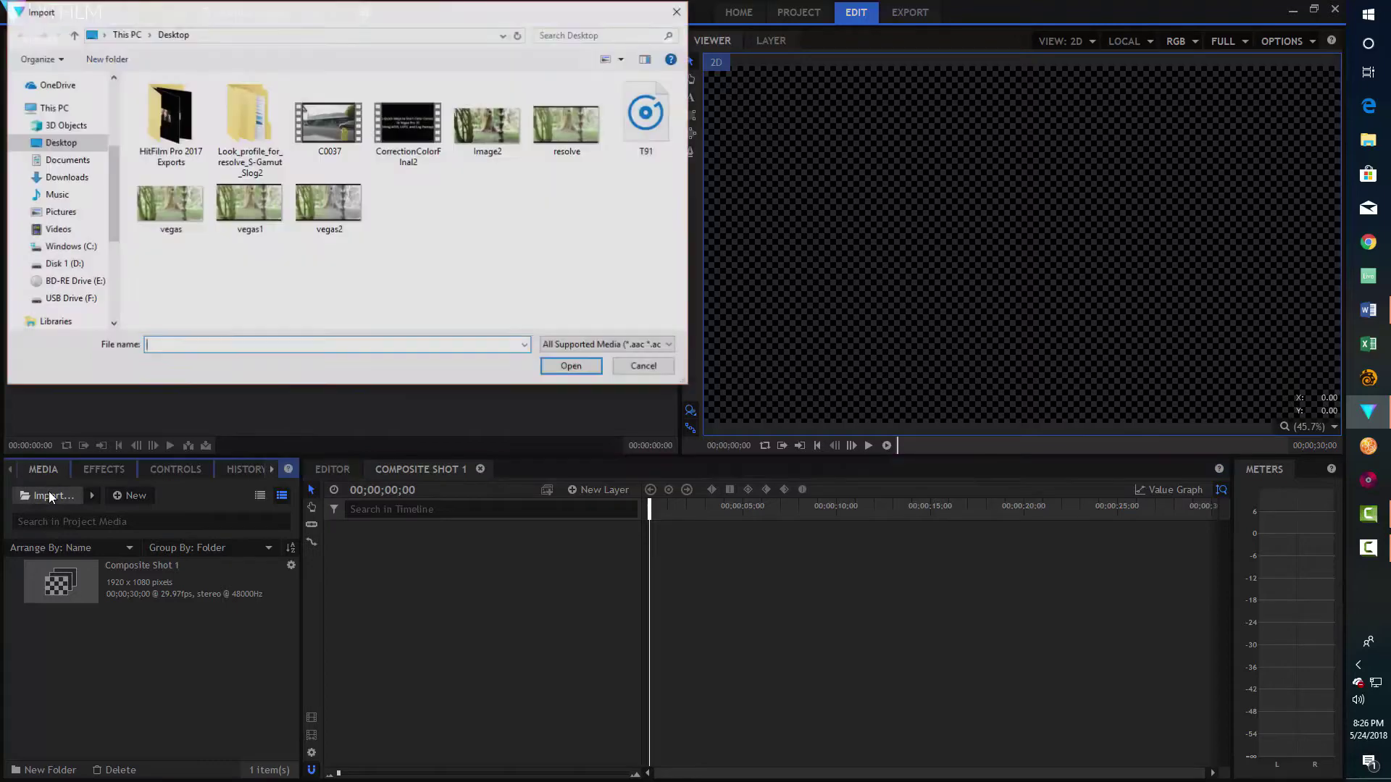
pyautogui.click(328, 123)
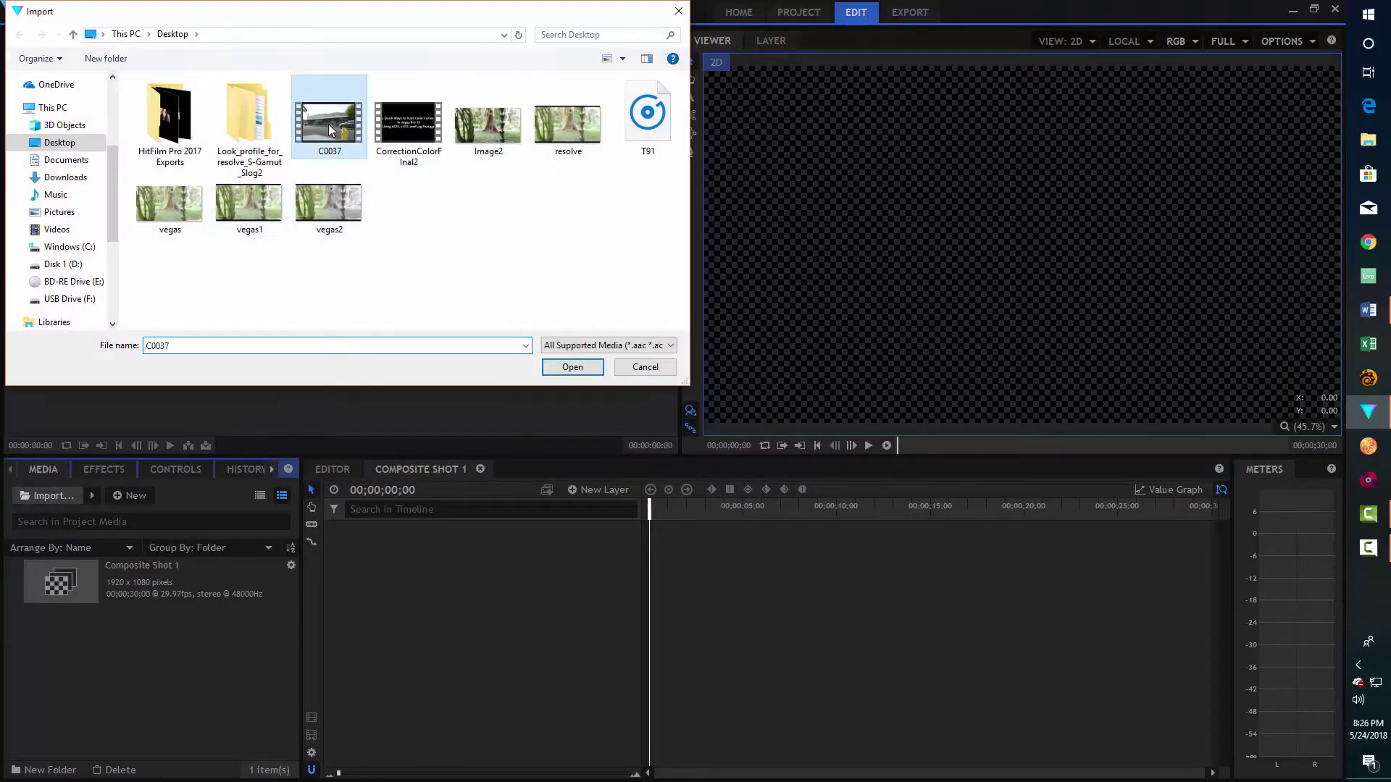
pyautogui.click(576, 366)
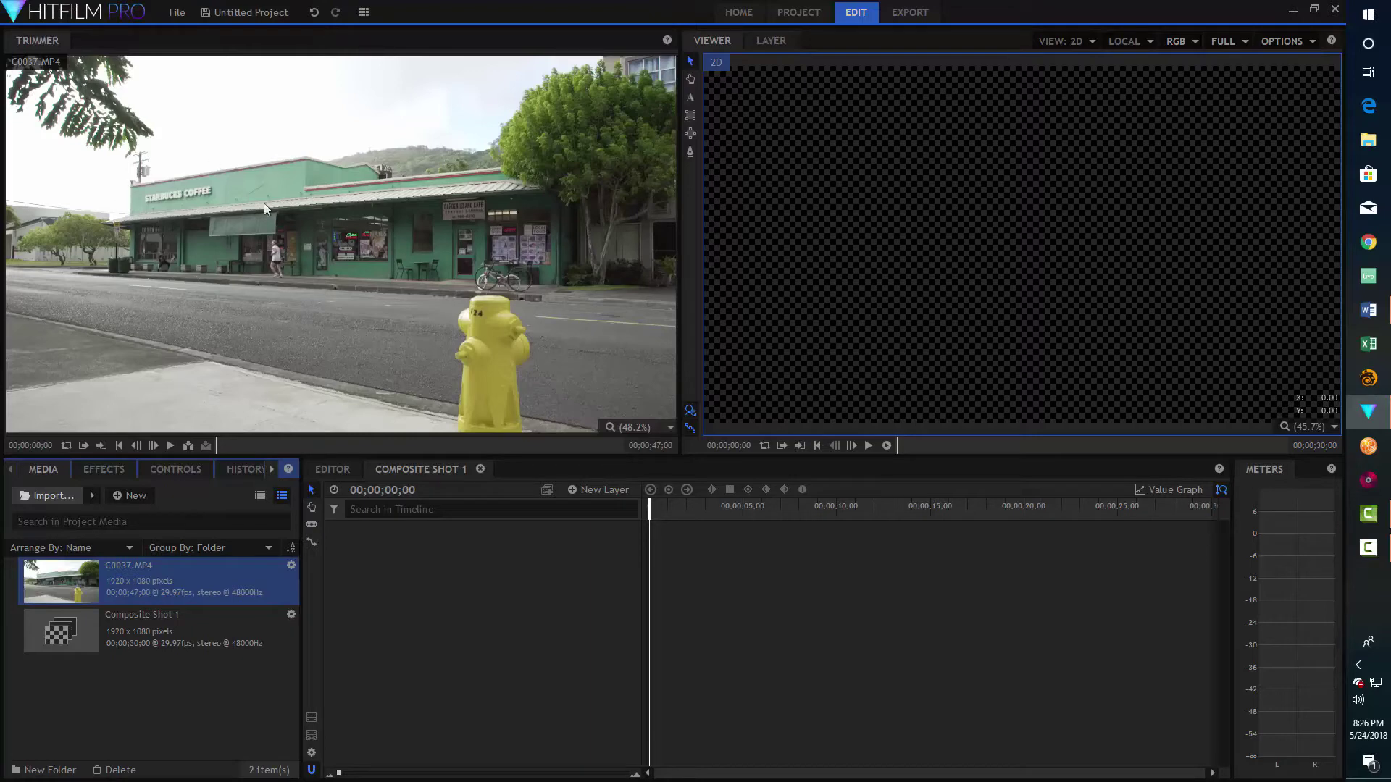
# Step: Place C0037.MP4 on the composite timeline and zoom the Viewer onto the storefront sign
pyautogui.moveTo(181, 577); pyautogui.dragTo(655, 551)
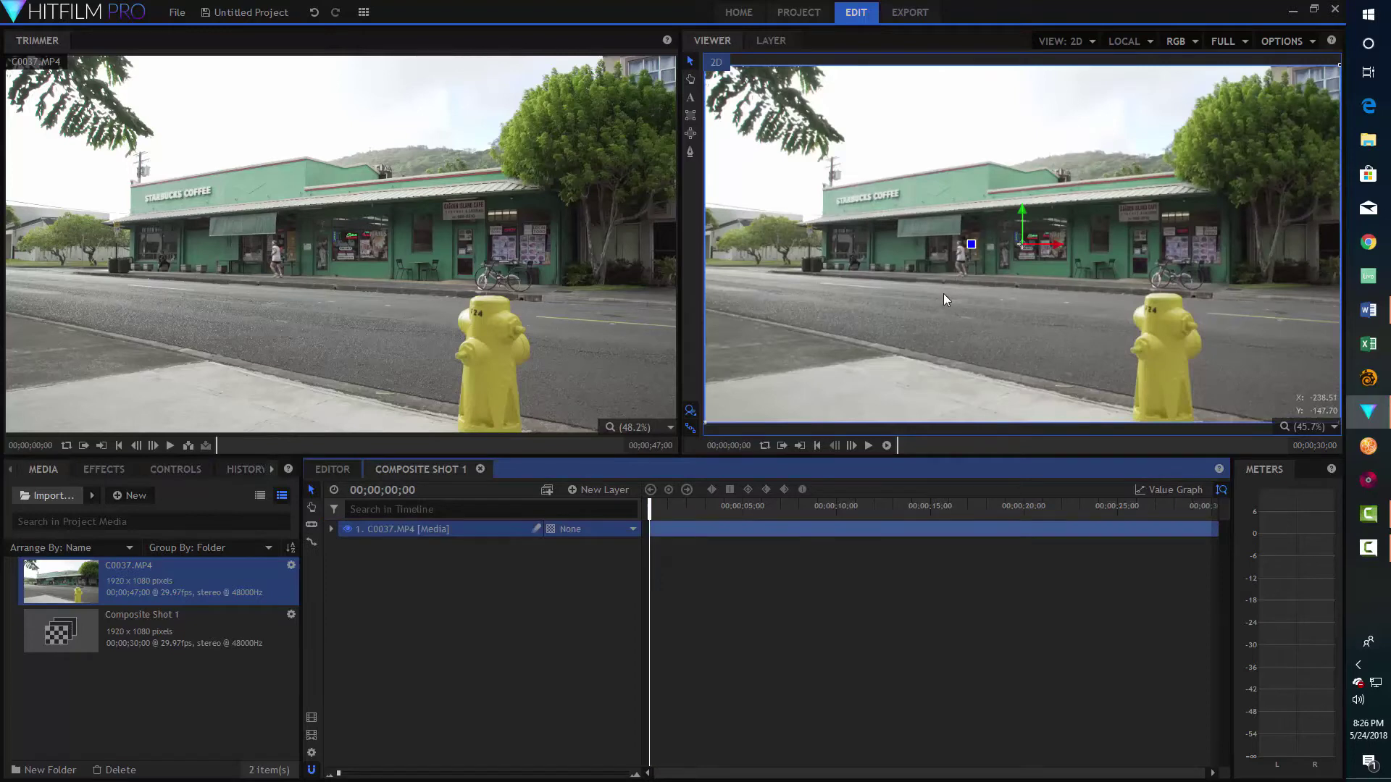
pyautogui.scroll(5, 944, 293)
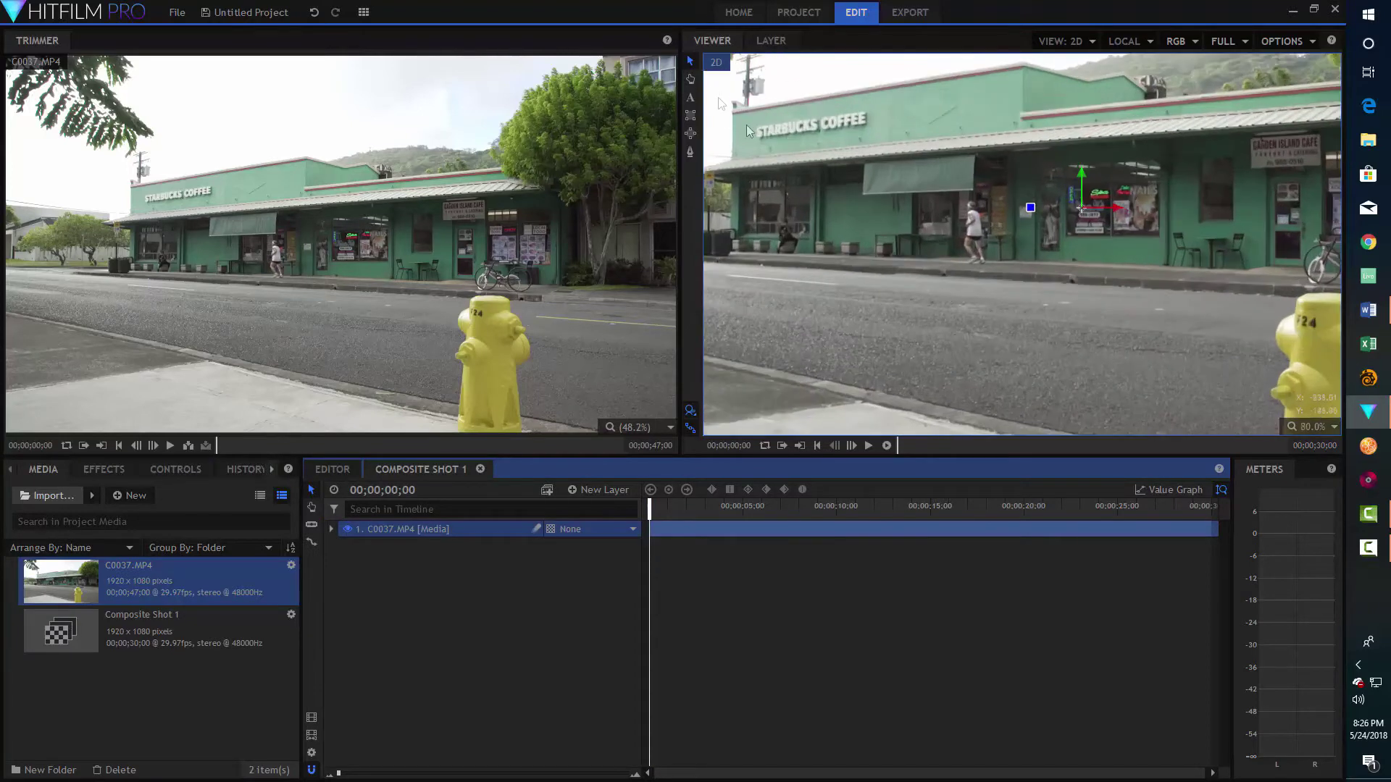
pyautogui.click(690, 78)
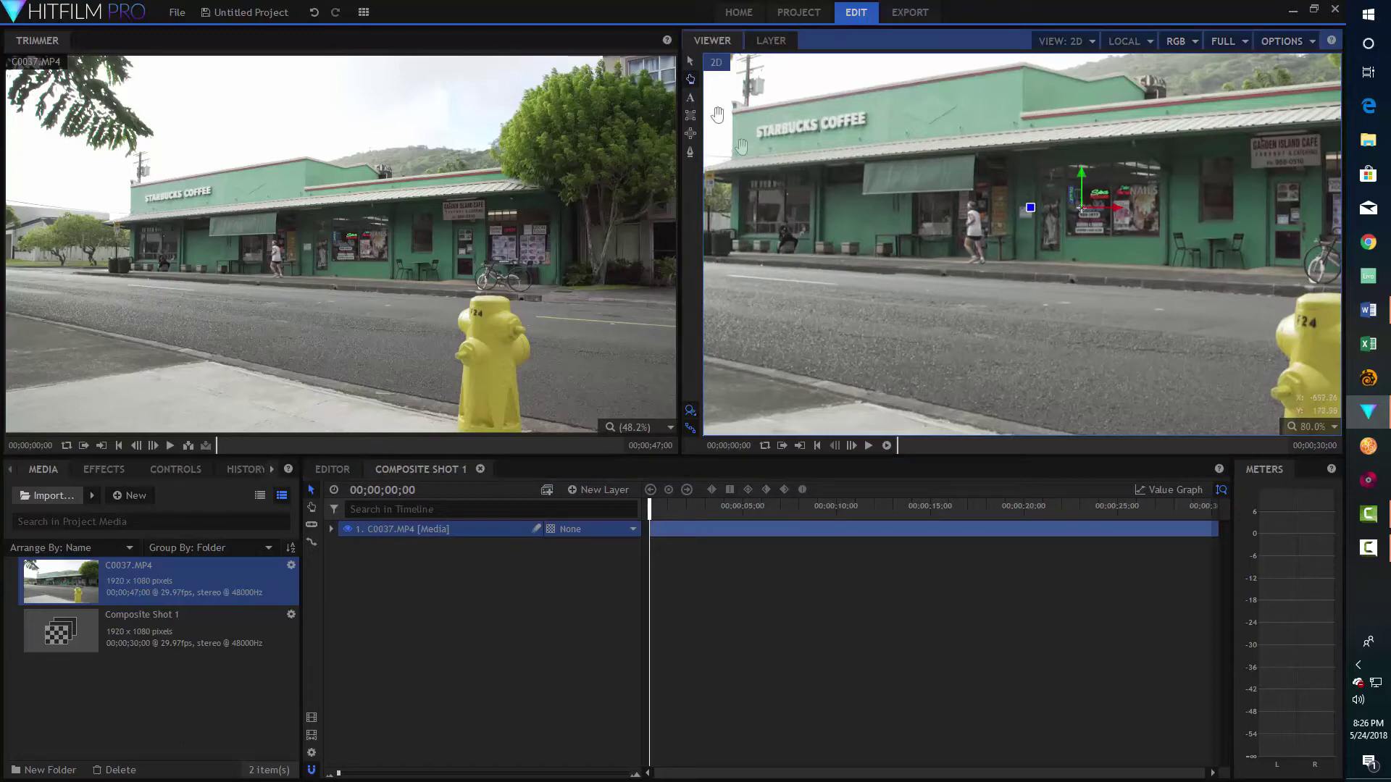
pyautogui.moveTo(782, 230); pyautogui.dragTo(887, 334)
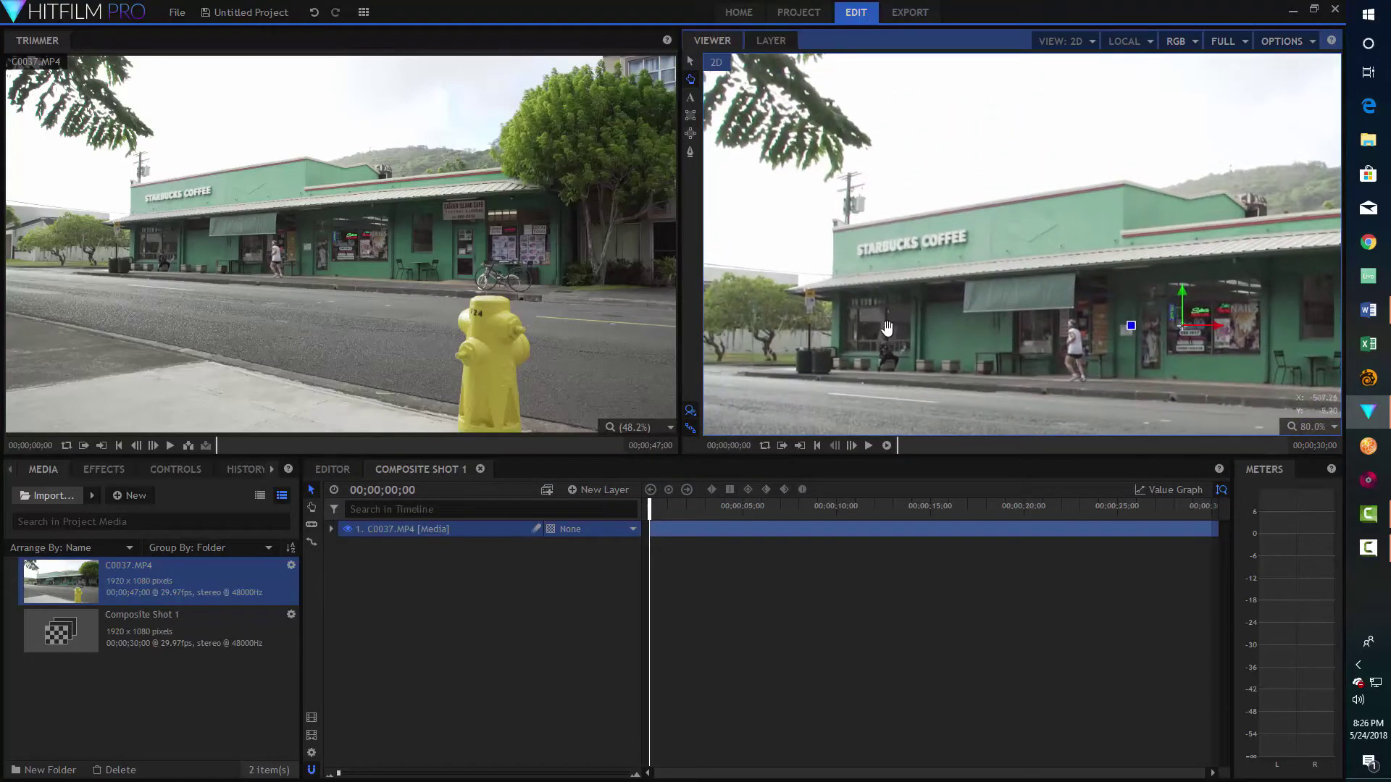
pyautogui.scroll(2, 887, 328)
pyautogui.scroll(1, 887, 329)
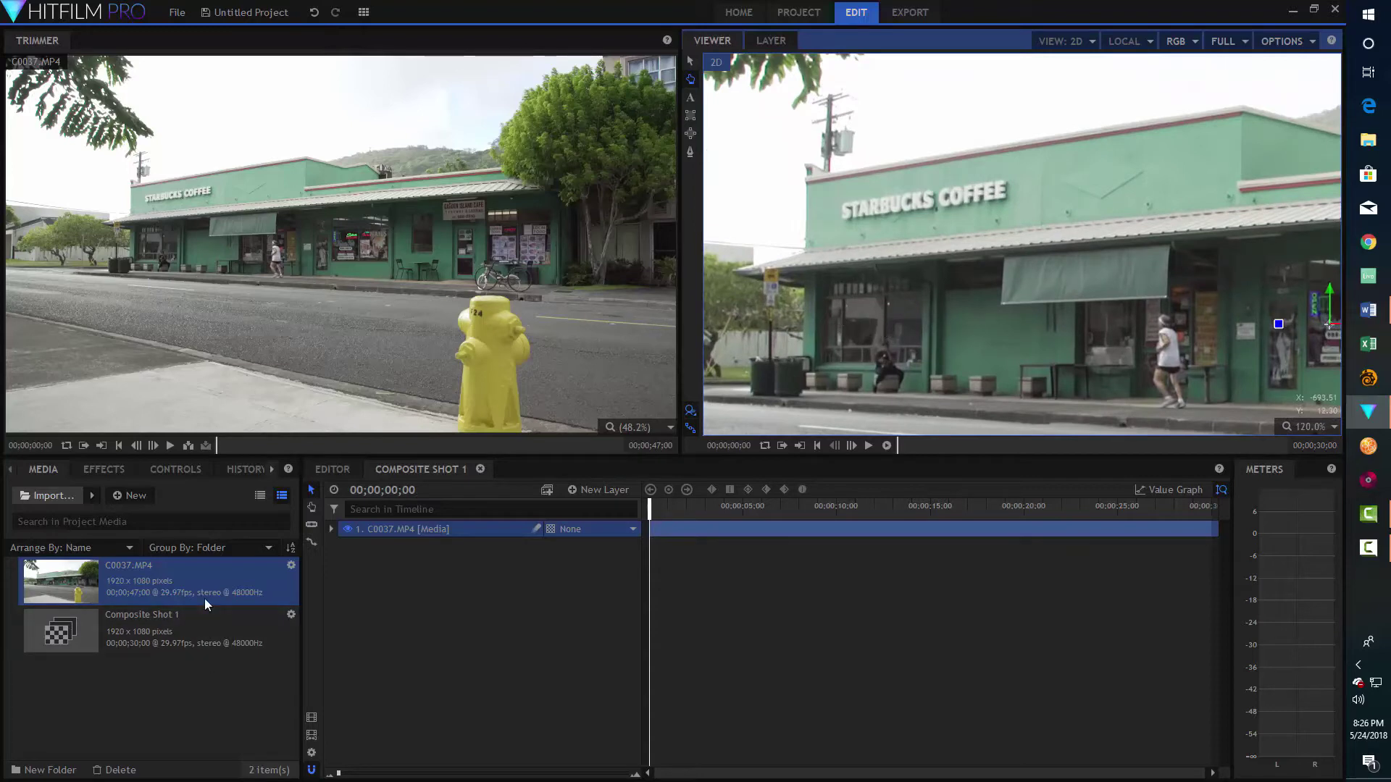
pyautogui.click(608, 490)
# Step: Create a plane layer named 'Source' with width 300 and height 300
pyautogui.click(598, 513)
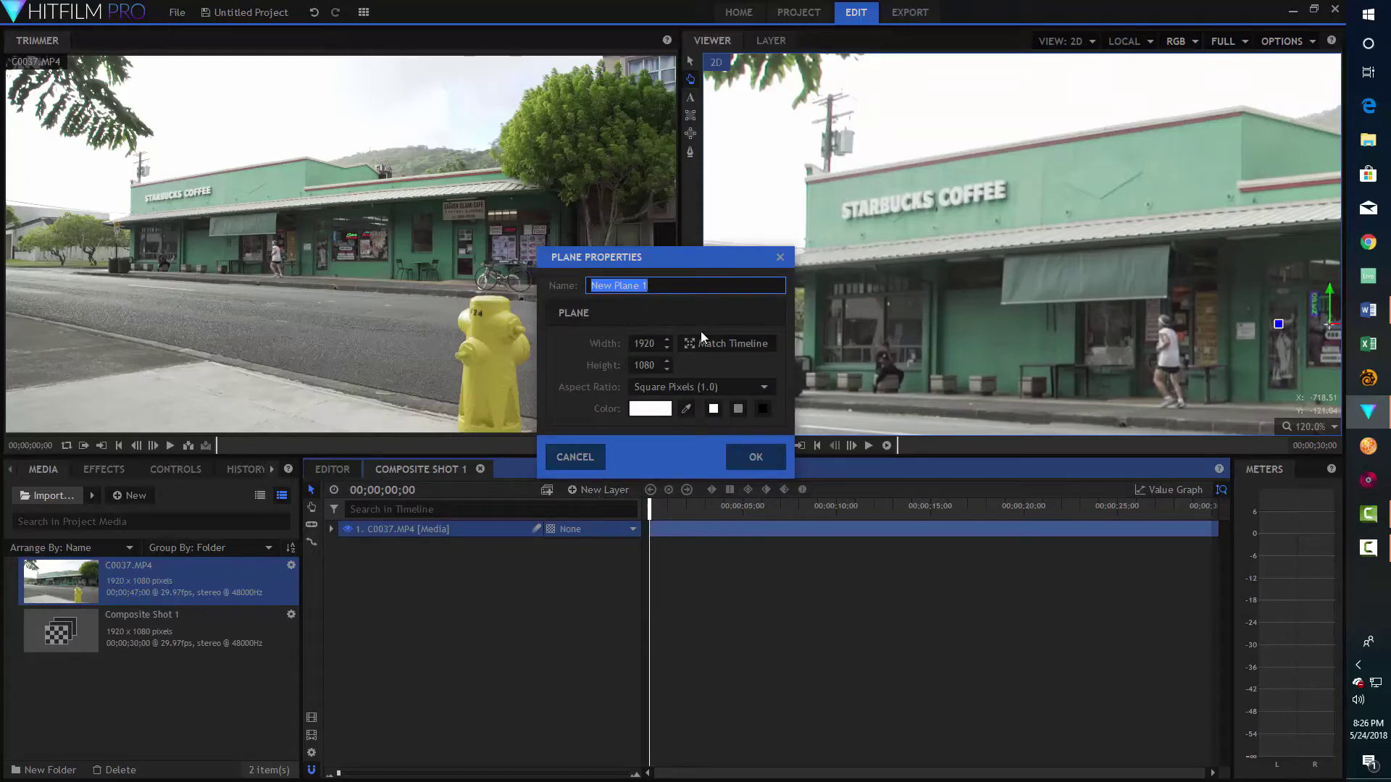
pyautogui.write('Soure')
pyautogui.press('BackSpace')
pyautogui.write('ce')
pyautogui.press('Tab')
pyautogui.write('300')
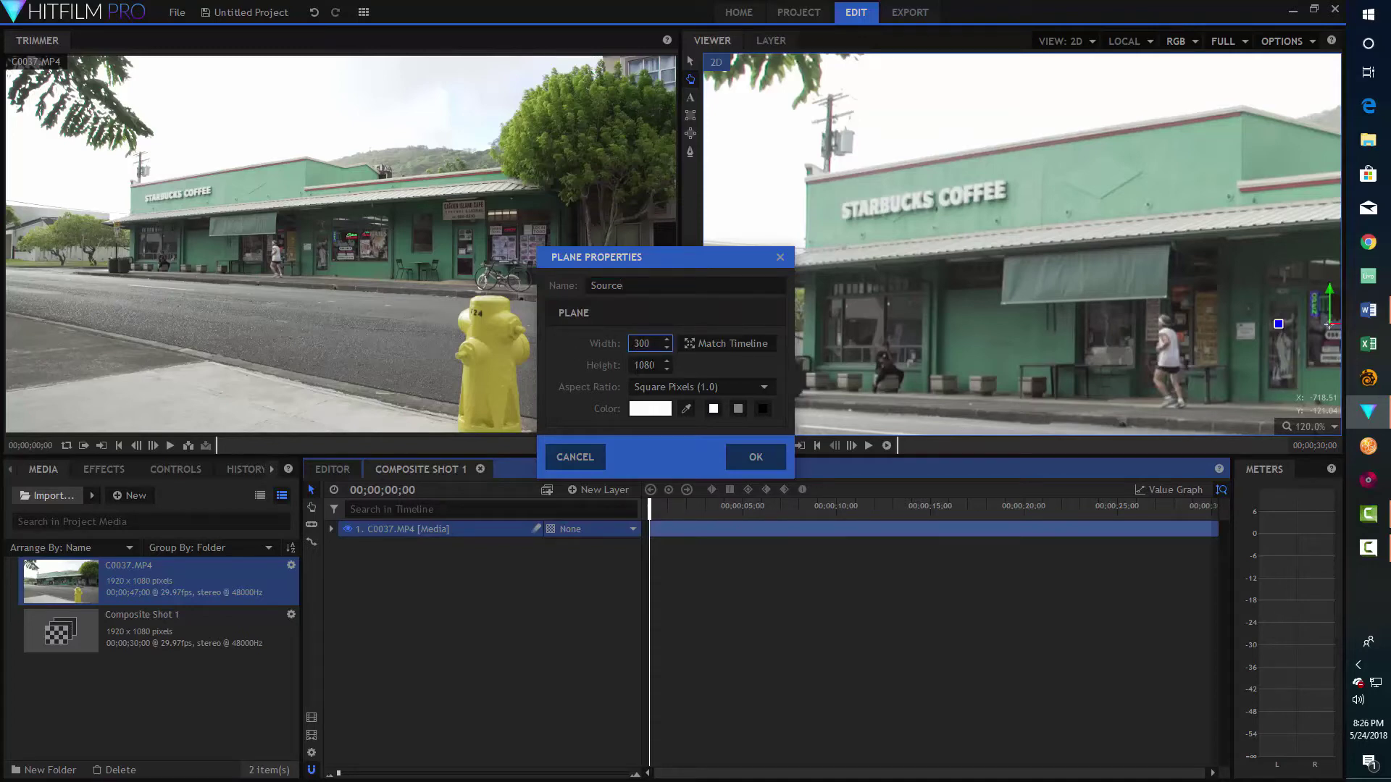
pyautogui.press('Tab')
pyautogui.write('300')
pyautogui.click(739, 455)
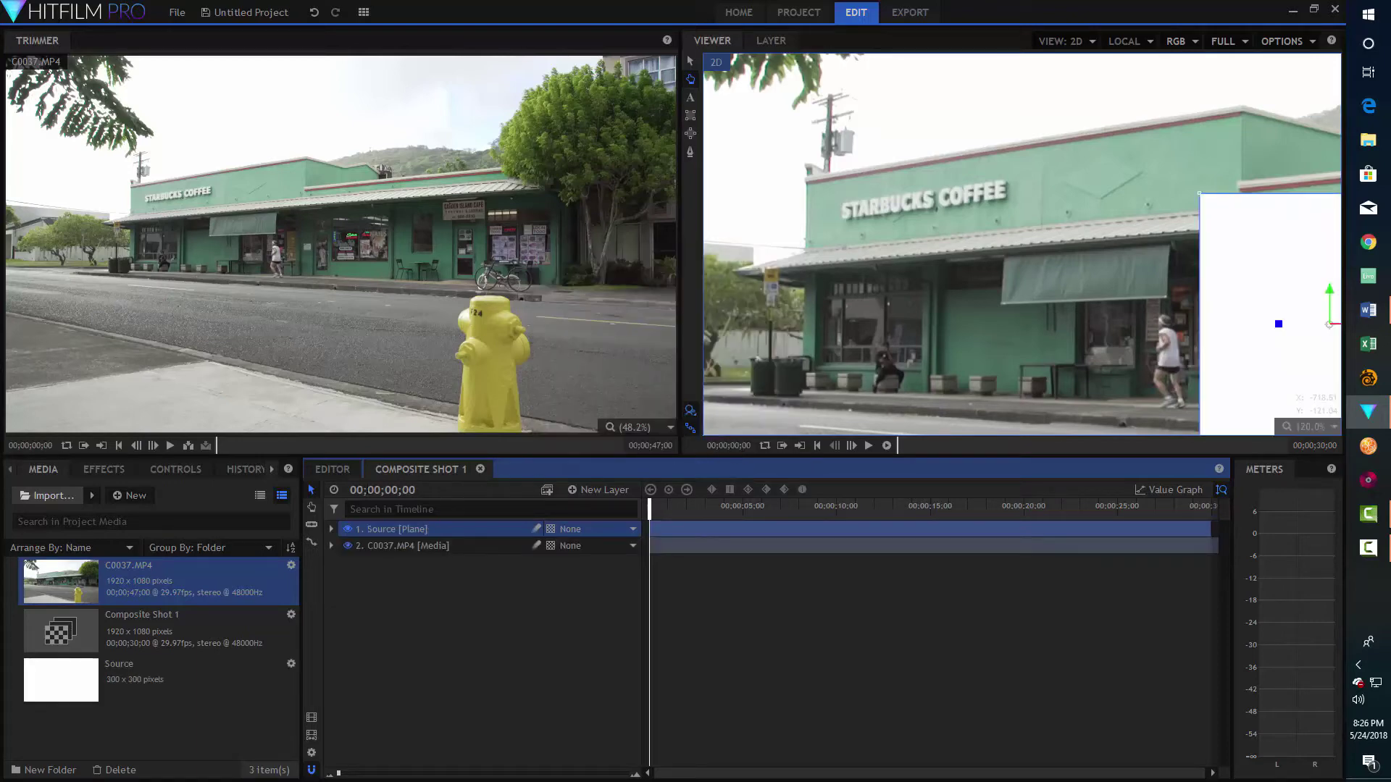
# Step: Set the Source plane's Opacity to 0%
pyautogui.click(331, 530)
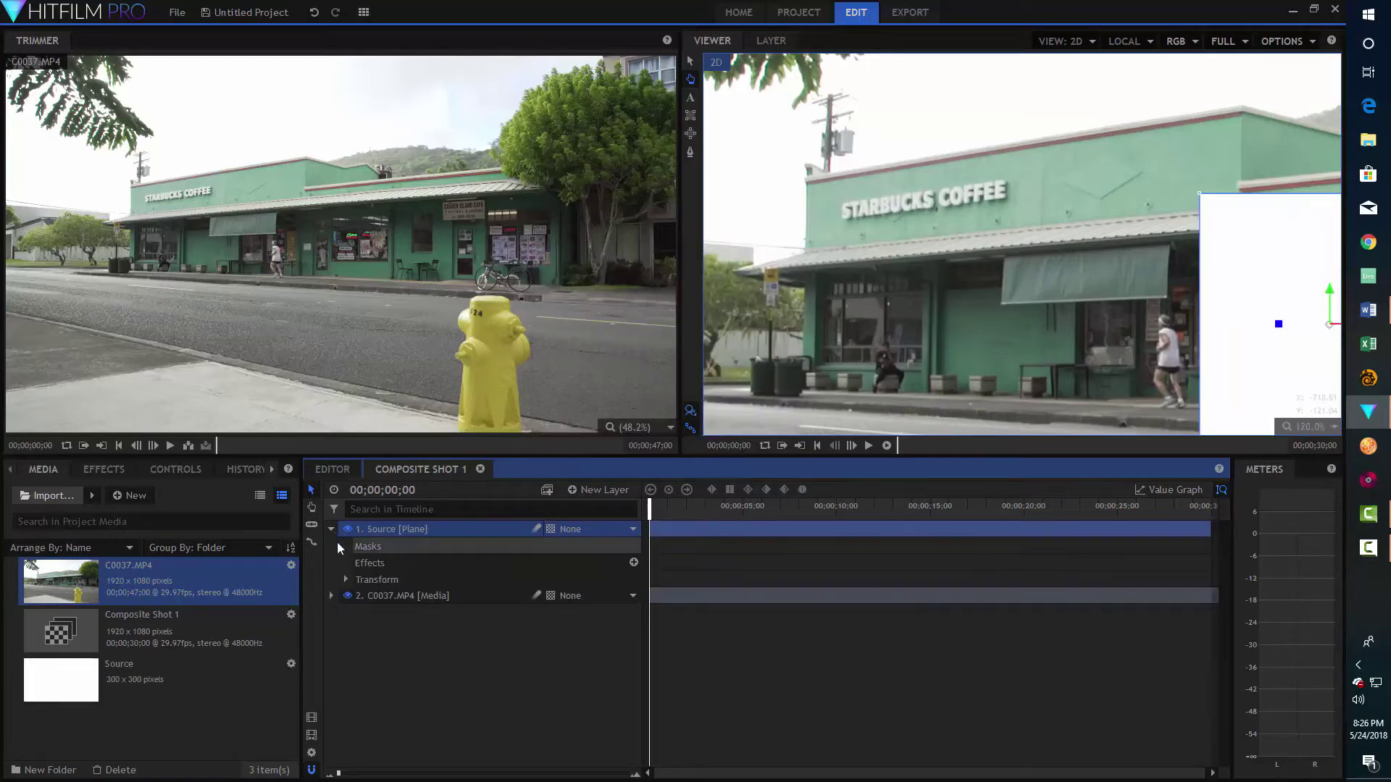
pyautogui.click(347, 580)
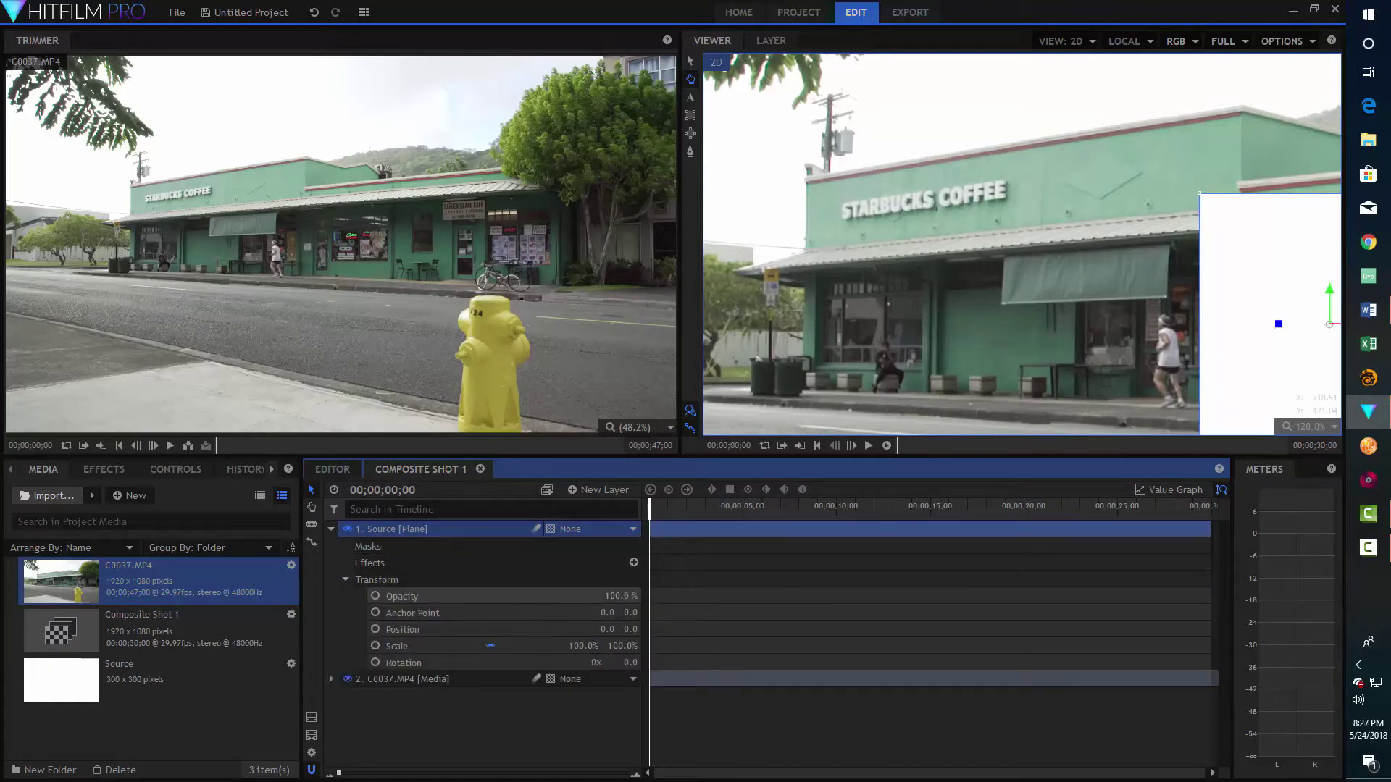
pyautogui.moveTo(632, 596); pyautogui.dragTo(624, 594)
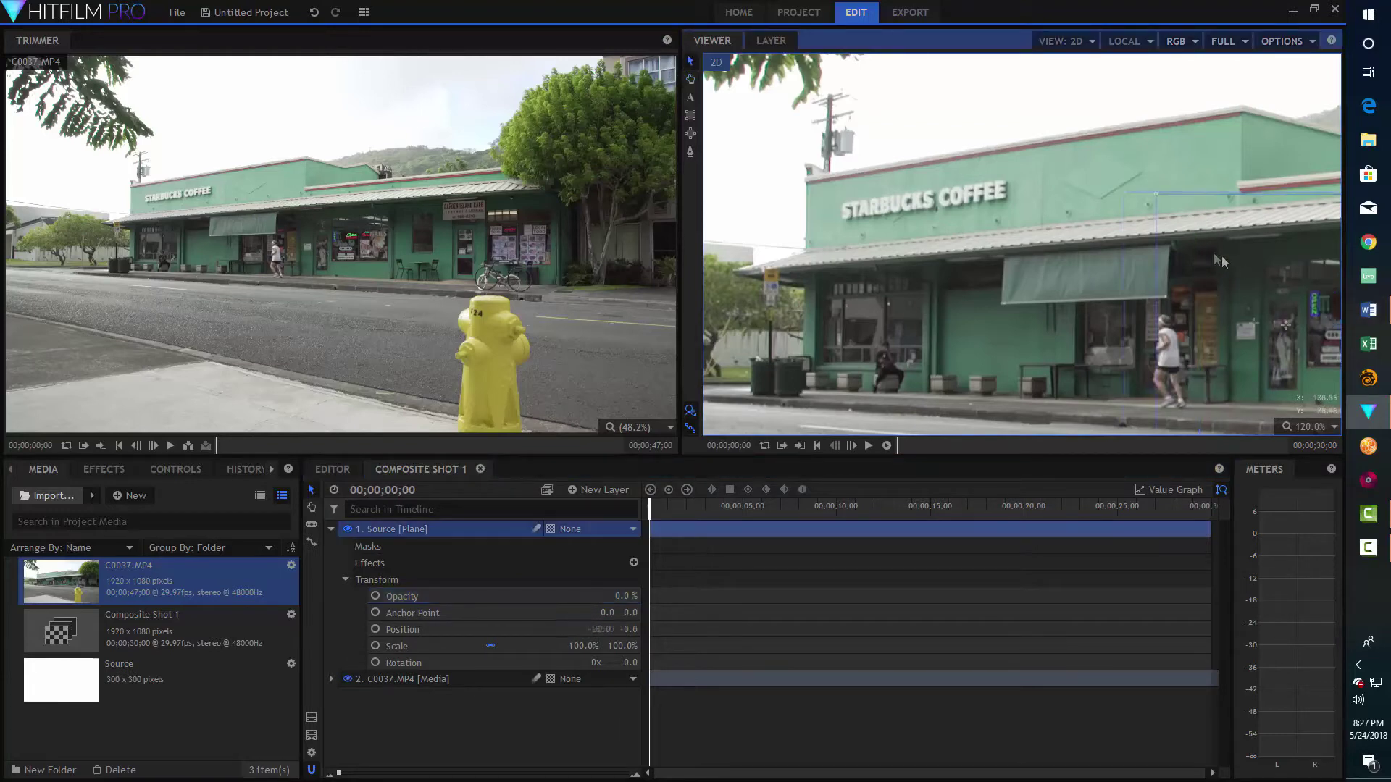
# Step: Move and scale the plane over the STARBUCKS COFFEE lettering and rotate it -9°
pyautogui.moveTo(1221, 255); pyautogui.dragTo(914, 176)
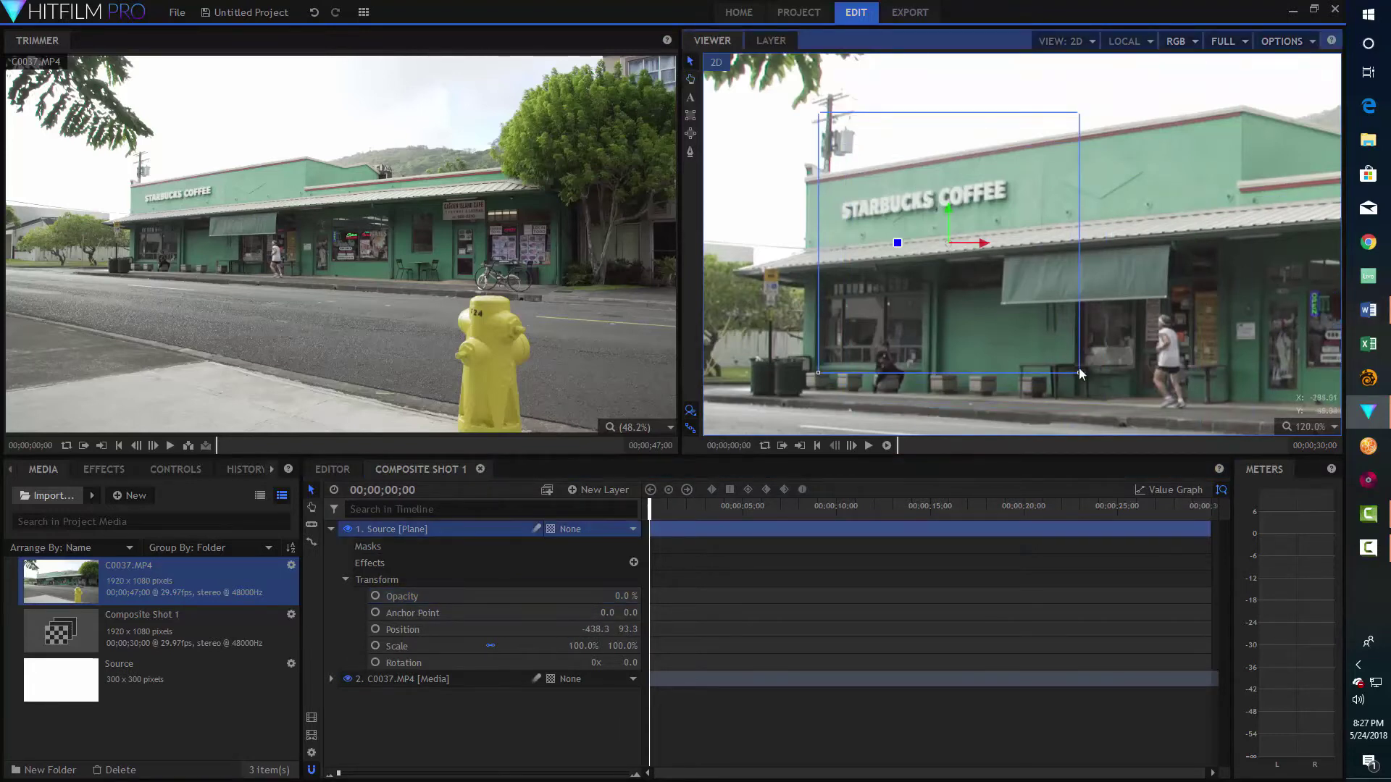
pyautogui.moveTo(1079, 372); pyautogui.dragTo(998, 200)
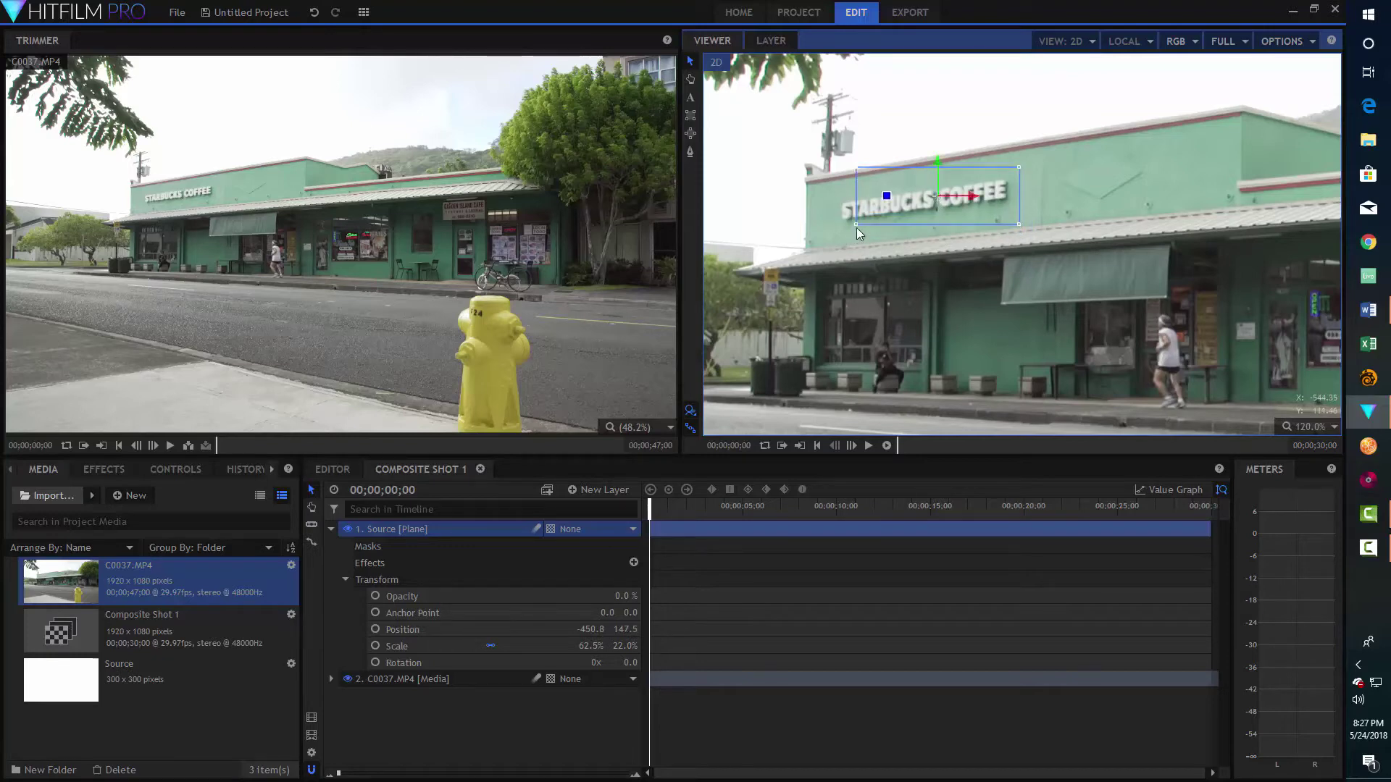
pyautogui.moveTo(855, 225); pyautogui.dragTo(848, 224)
pyautogui.moveTo(940, 203); pyautogui.dragTo(920, 207)
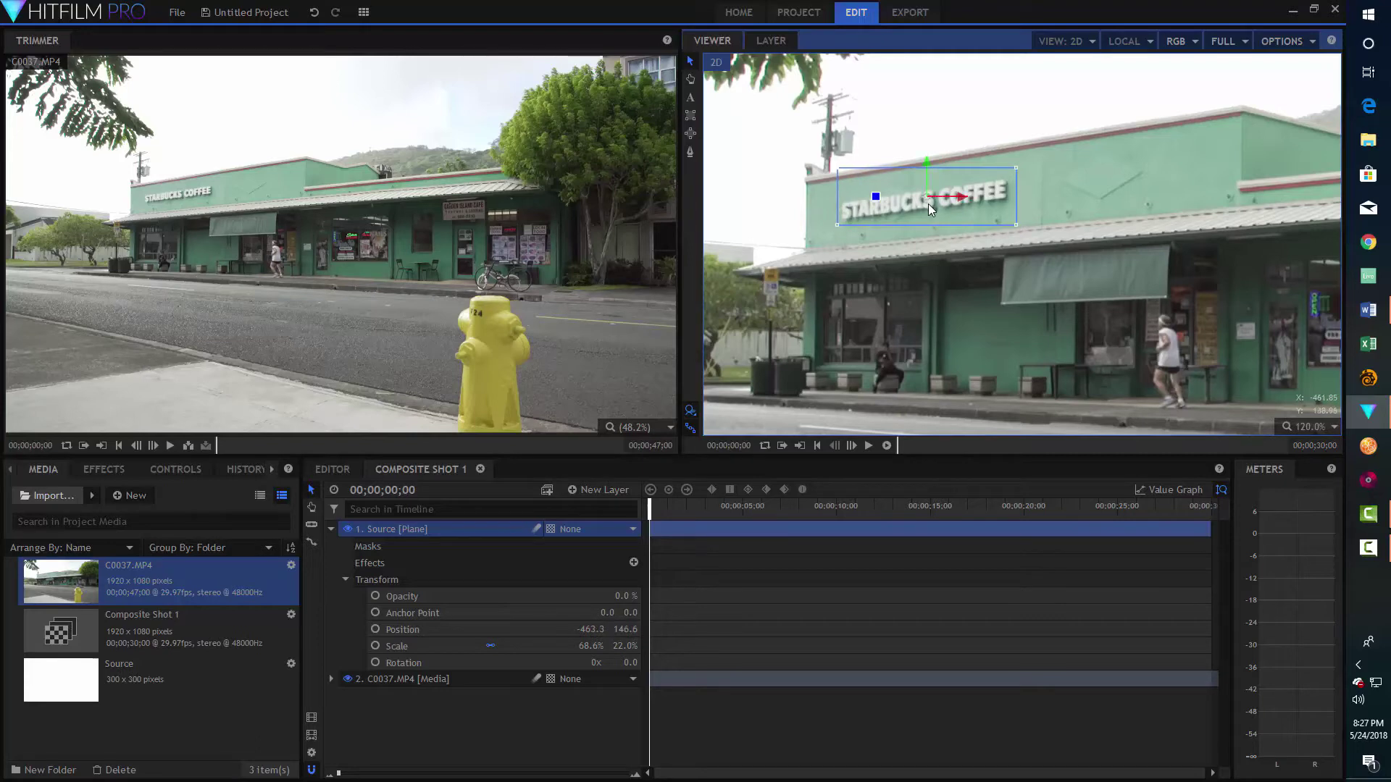
pyautogui.moveTo(628, 663); pyautogui.dragTo(622, 663)
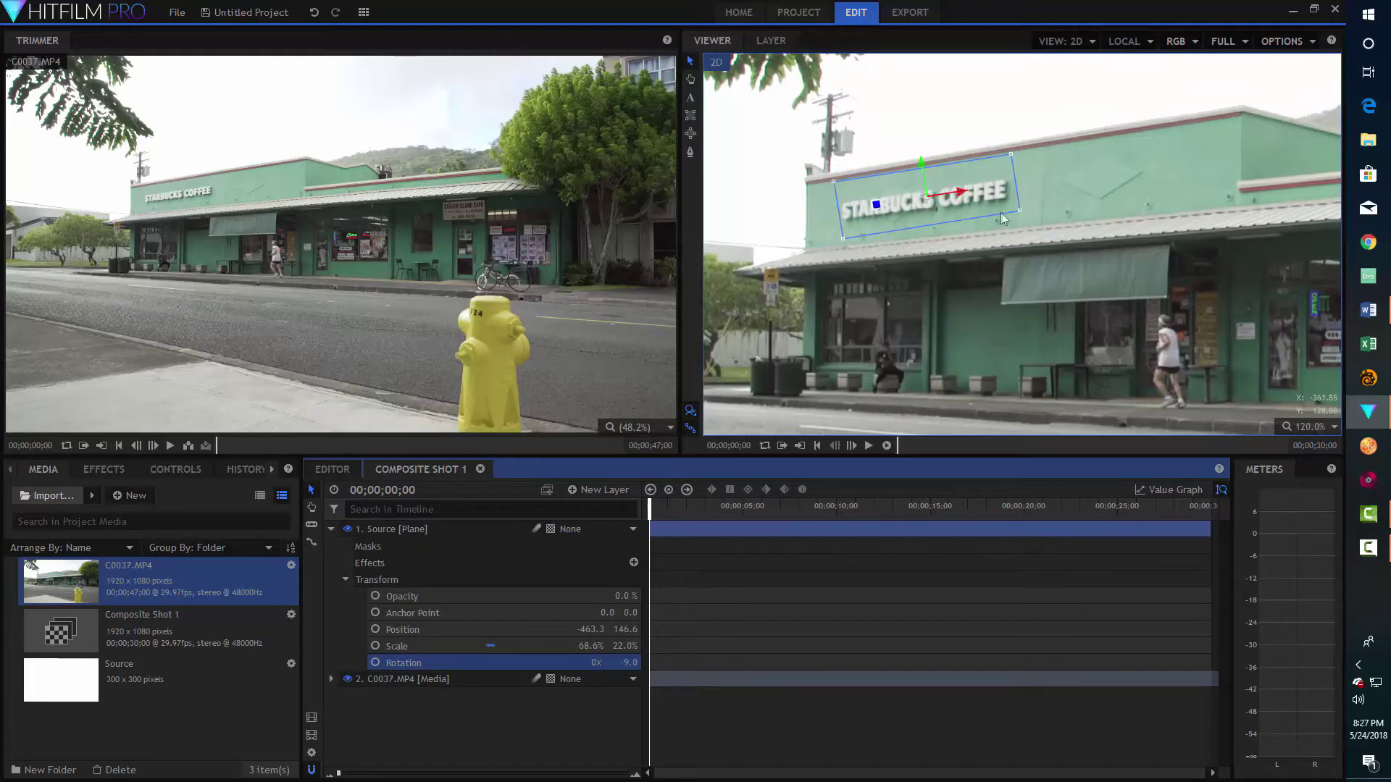
# Step: Fit the Source plane to 70.1% × 19.4% around the sign, then move it onto the blank wall at -214.1, 178.3
pyautogui.click(1020, 210)
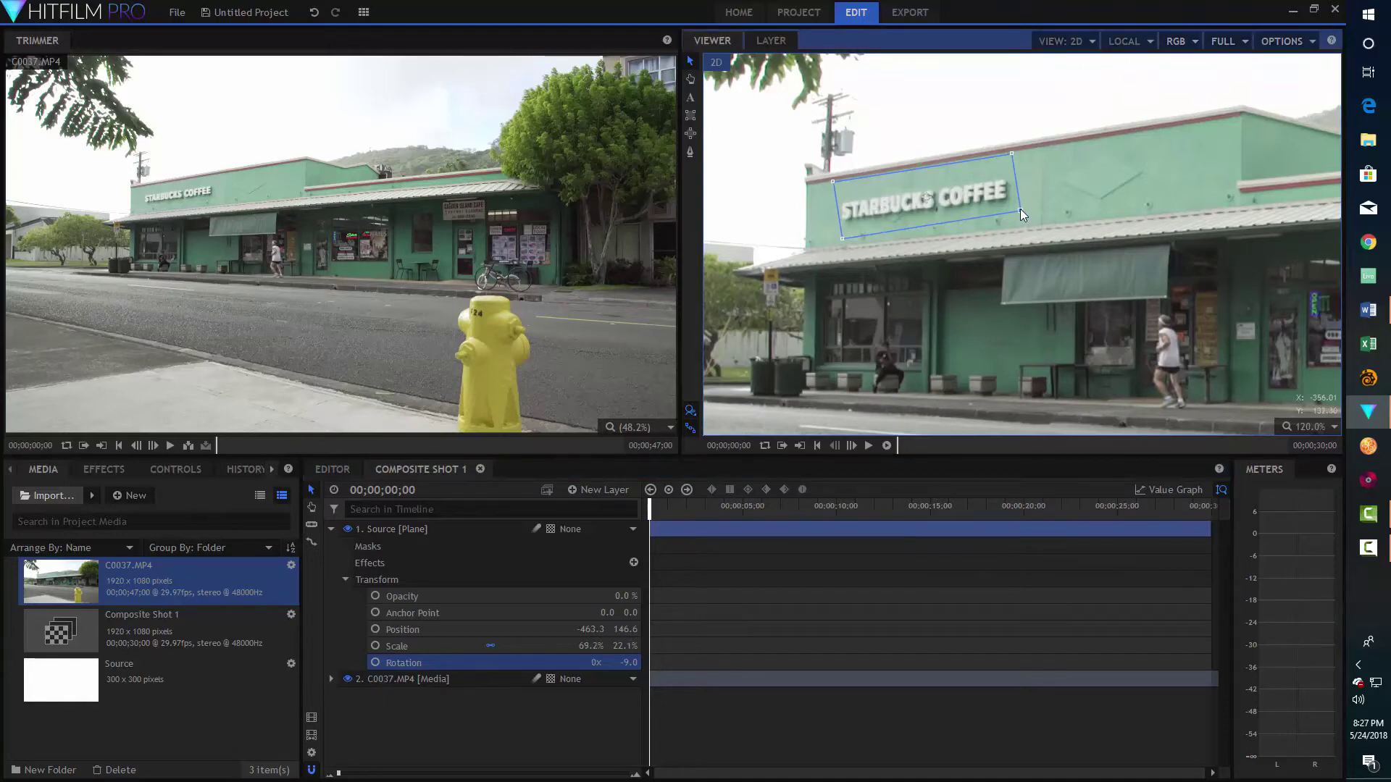
pyautogui.moveTo(1020, 209); pyautogui.dragTo(1018, 208)
pyautogui.moveTo(1016, 203); pyautogui.dragTo(987, 183)
pyautogui.click(990, 184)
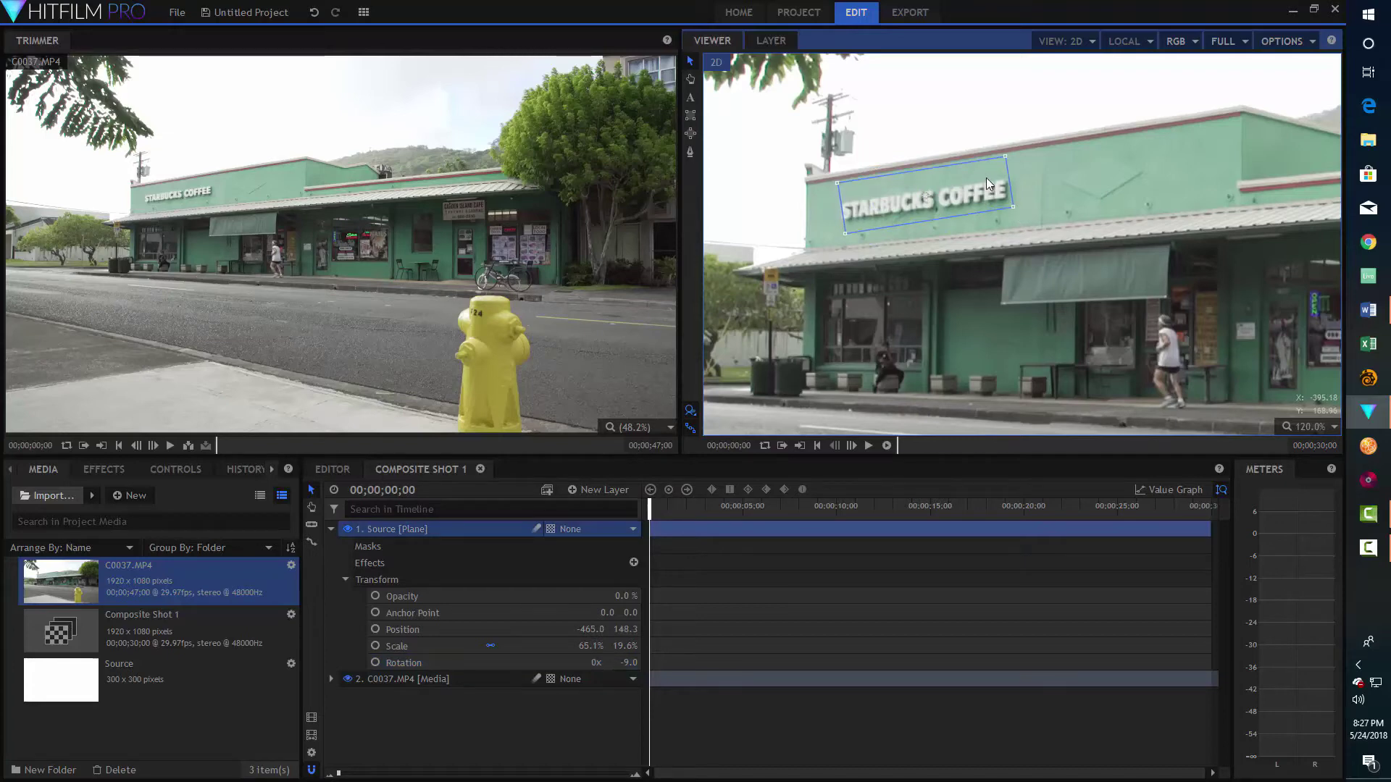
pyautogui.click(985, 177)
pyautogui.moveTo(844, 234); pyautogui.dragTo(840, 233)
pyautogui.moveTo(841, 233); pyautogui.dragTo(838, 234)
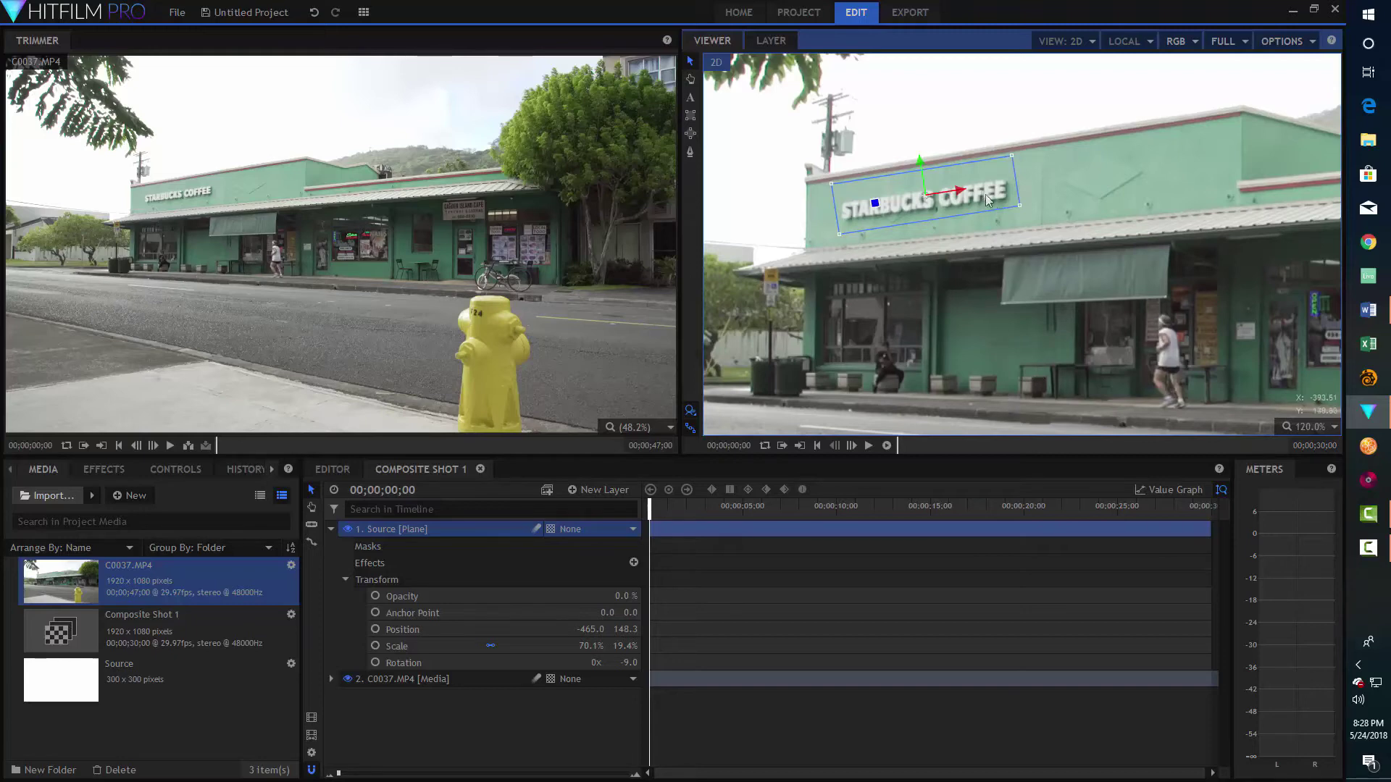
pyautogui.moveTo(968, 172); pyautogui.dragTo(1186, 147)
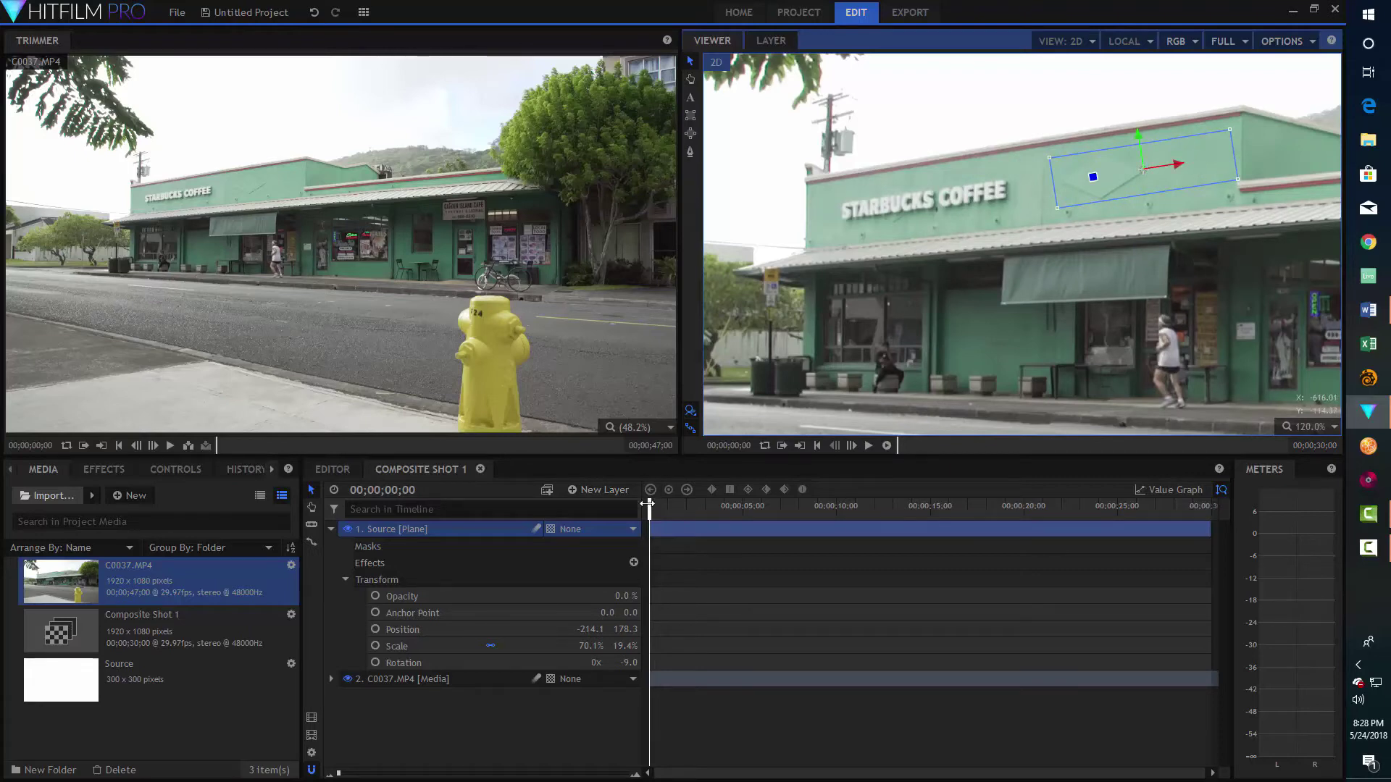
pyautogui.click(613, 488)
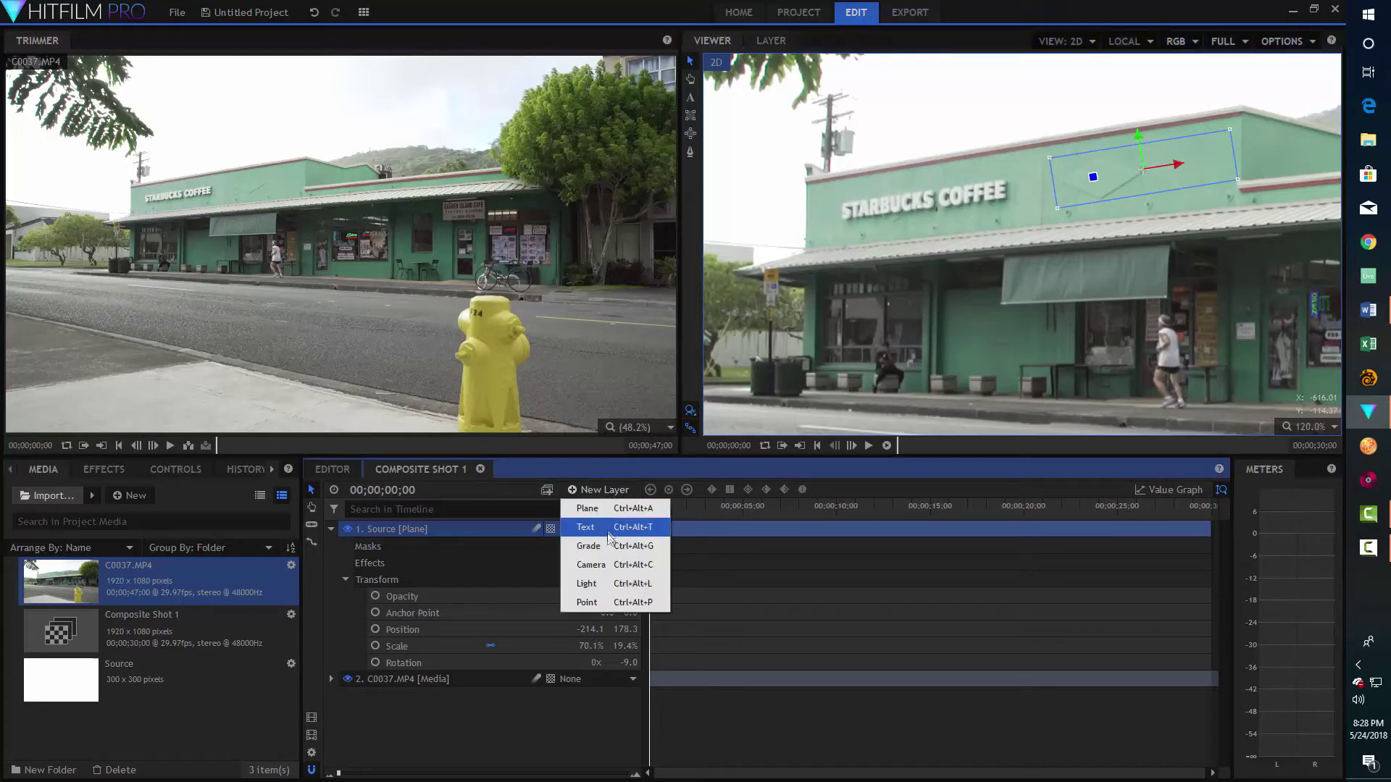
# Step: Add a Point layer and place it over the start of the sign
pyautogui.click(602, 601)
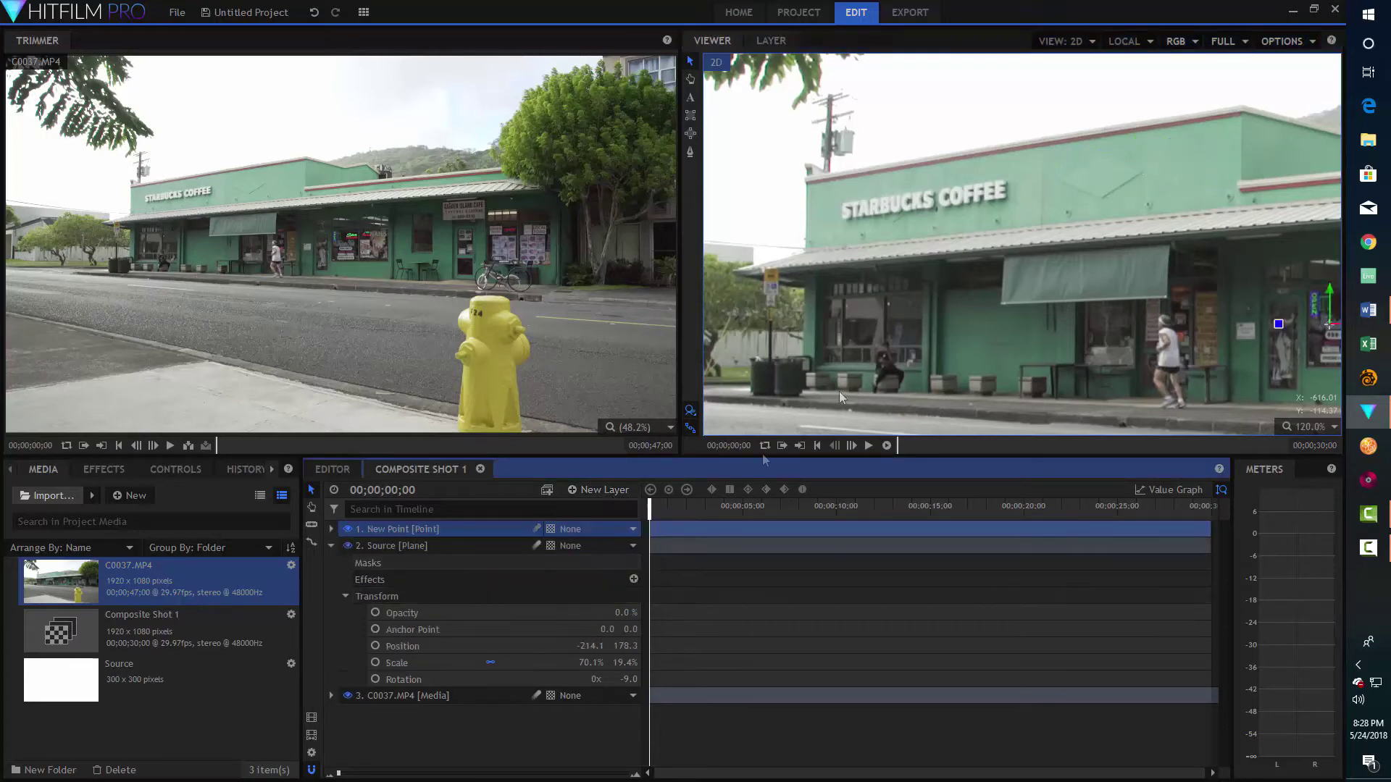
pyautogui.click(1328, 324)
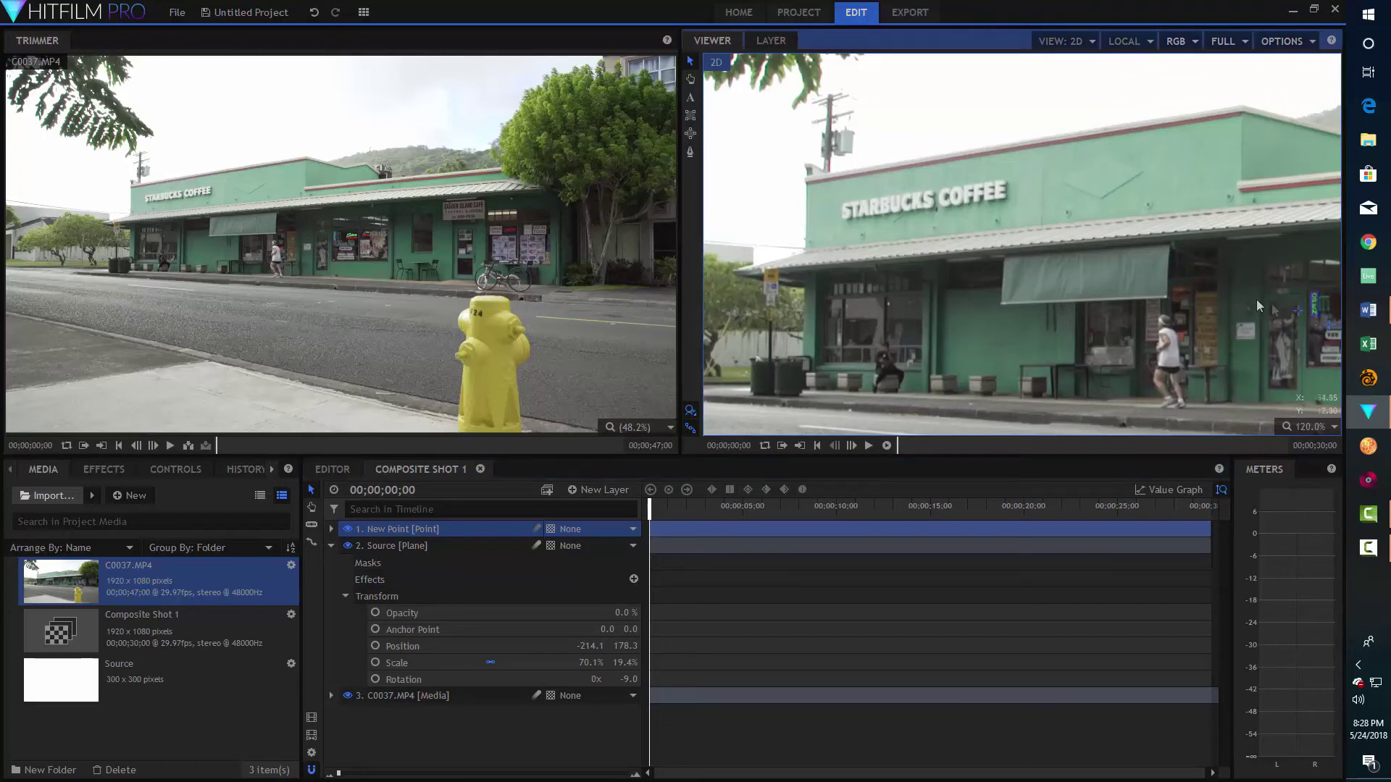
pyautogui.click(913, 198)
# Step: Apply the Clone Stamp effect to the C0037.MP4 footage layer
pyautogui.click(122, 470)
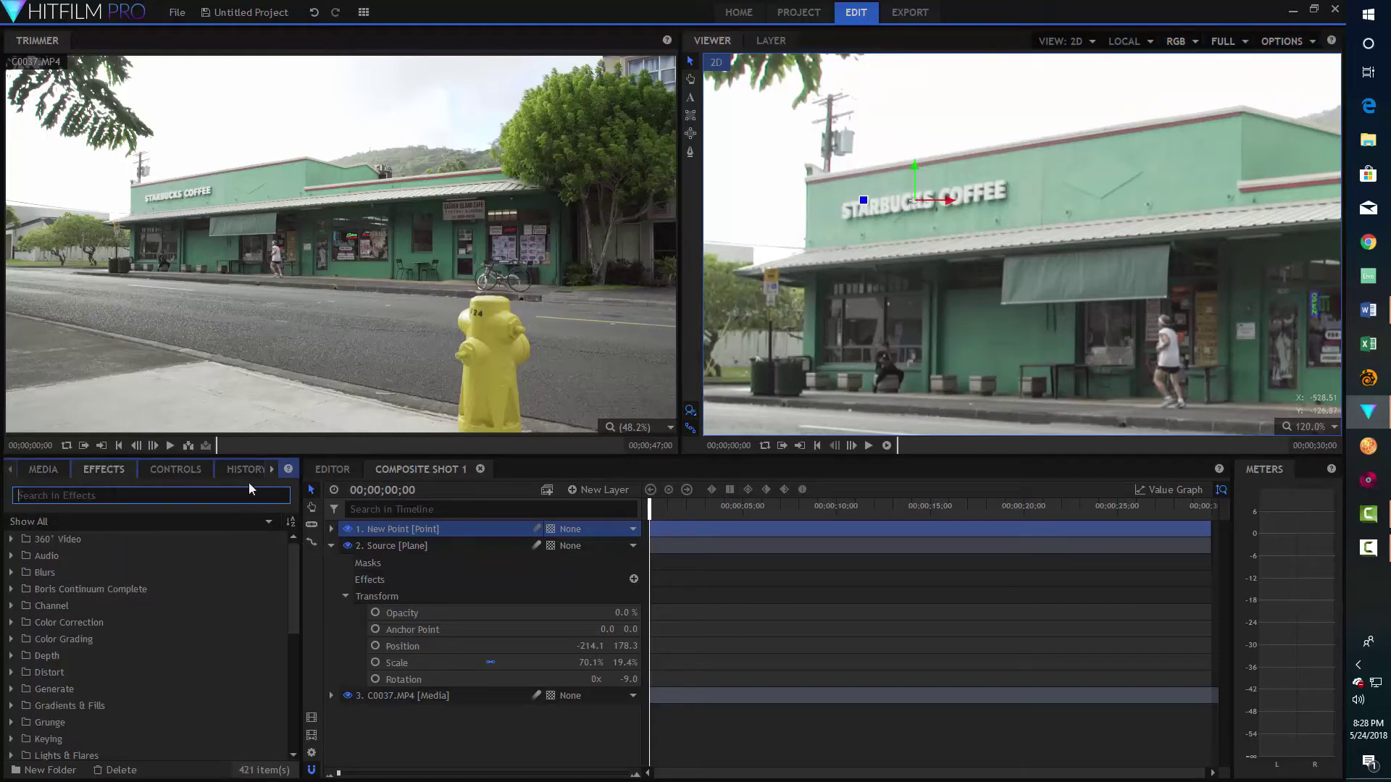
pyautogui.write('clone')
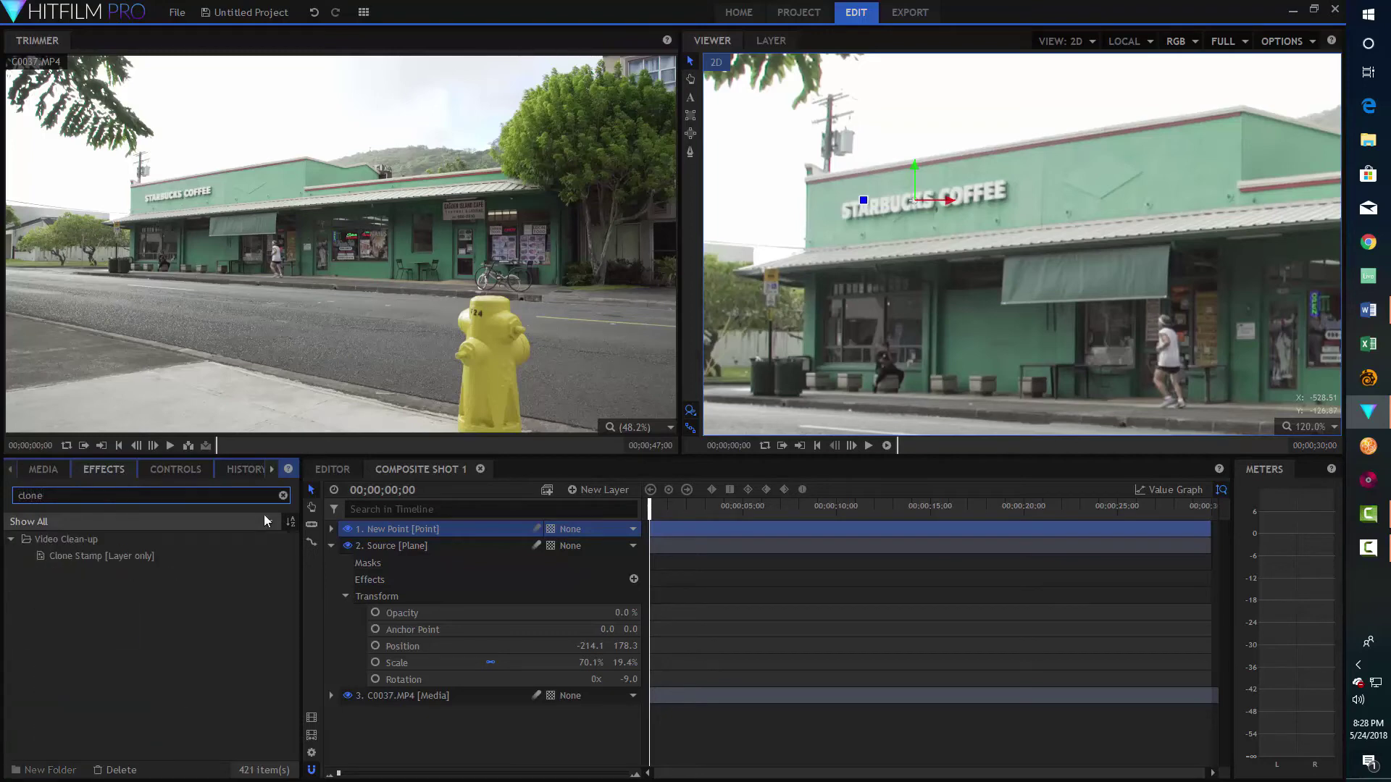
pyautogui.click(130, 552)
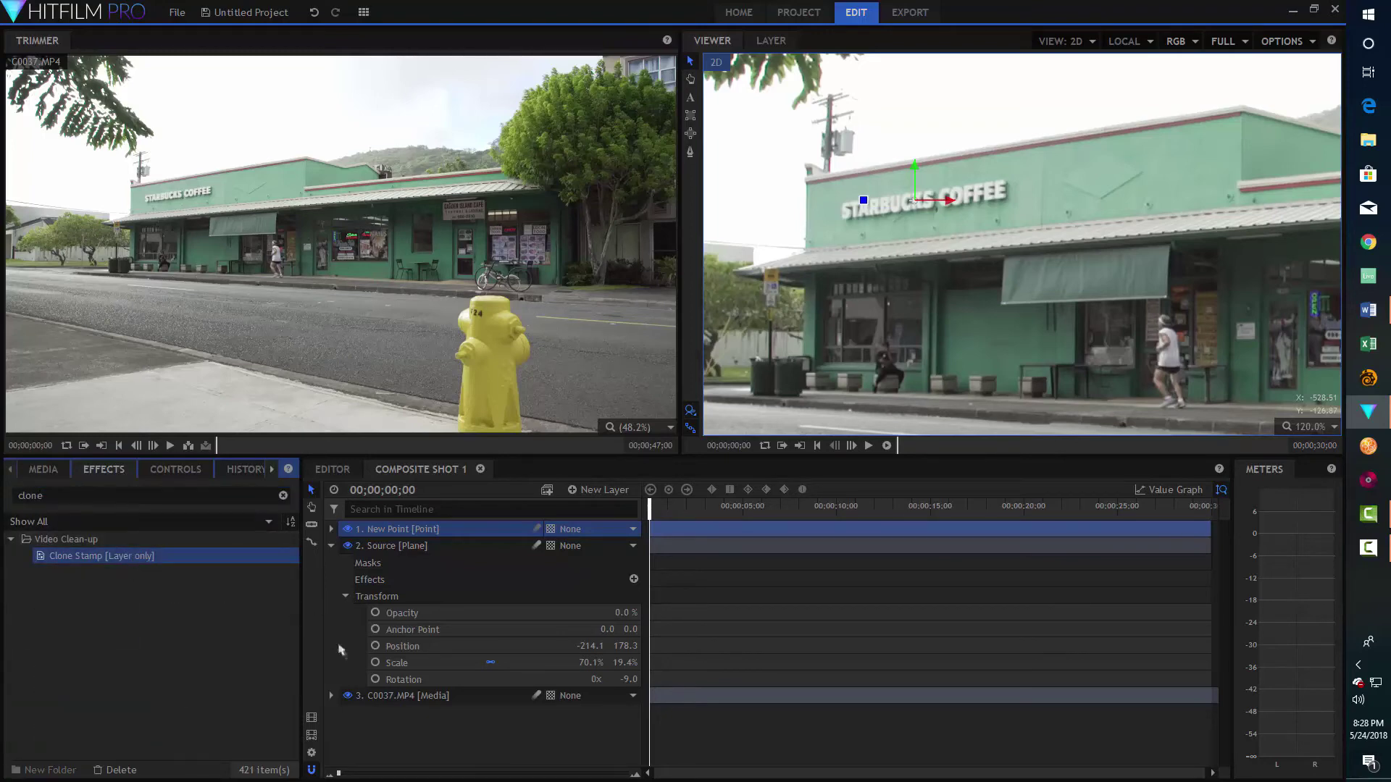
pyautogui.moveTo(340, 650); pyautogui.dragTo(385, 697)
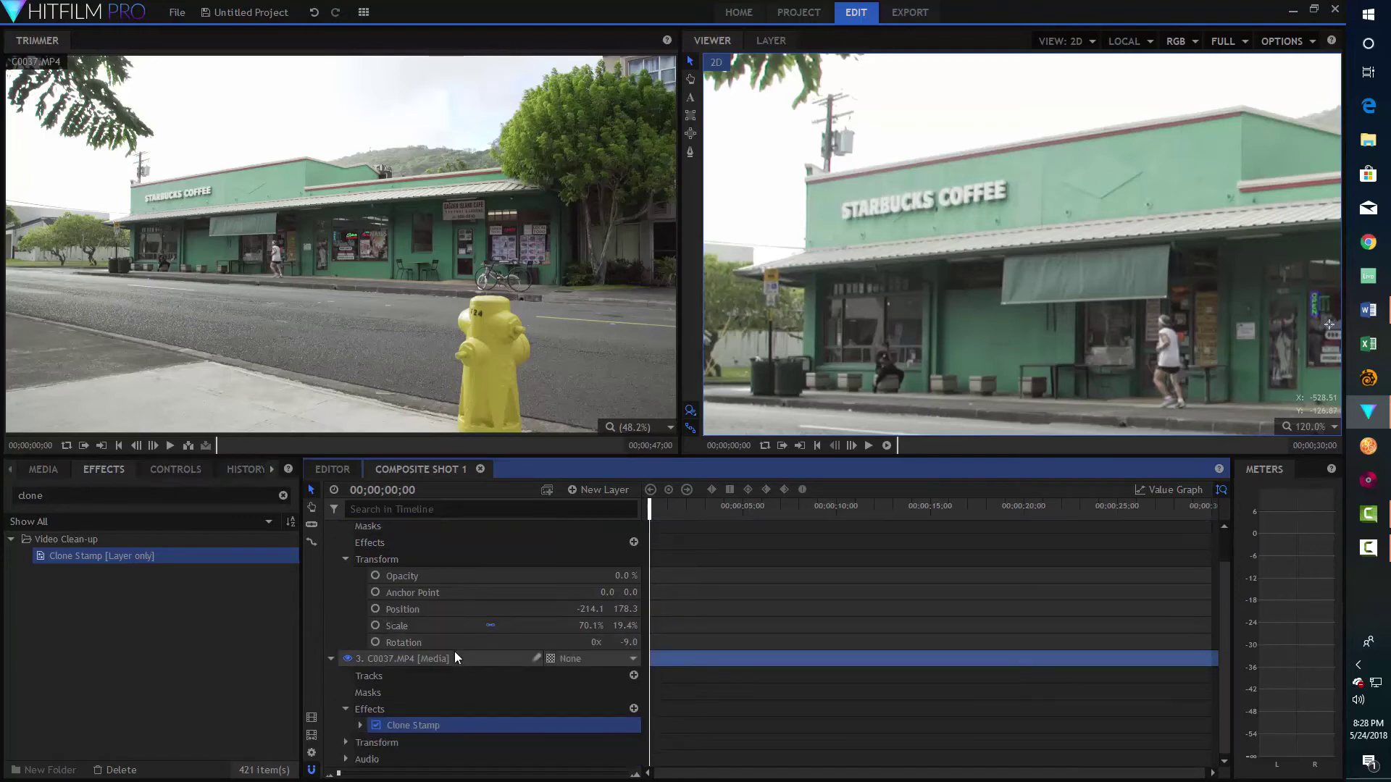
# Step: Set Clone Stamp's Clone Mask and Source layer to 2. Source and its Target layer to 1. New Point
pyautogui.click(360, 725)
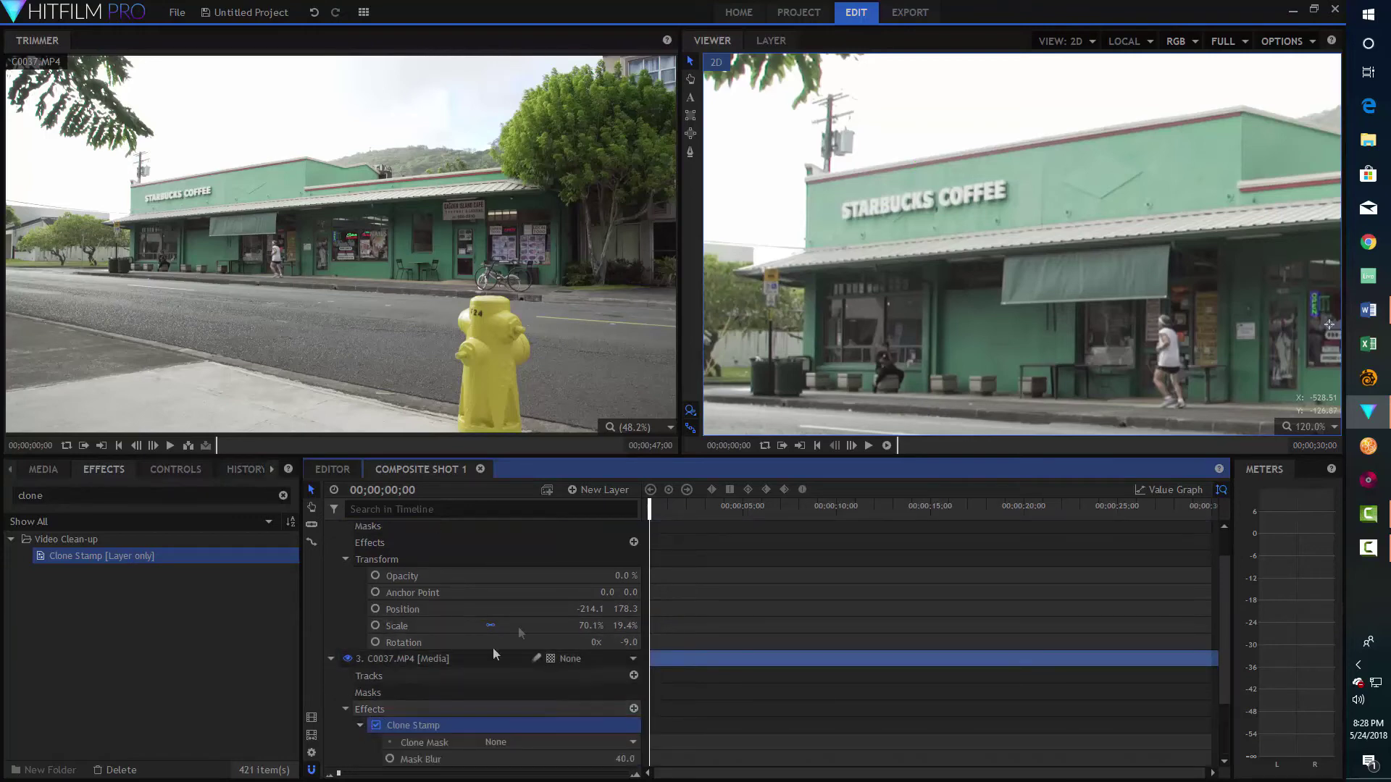
pyautogui.scroll(-3, 528, 611)
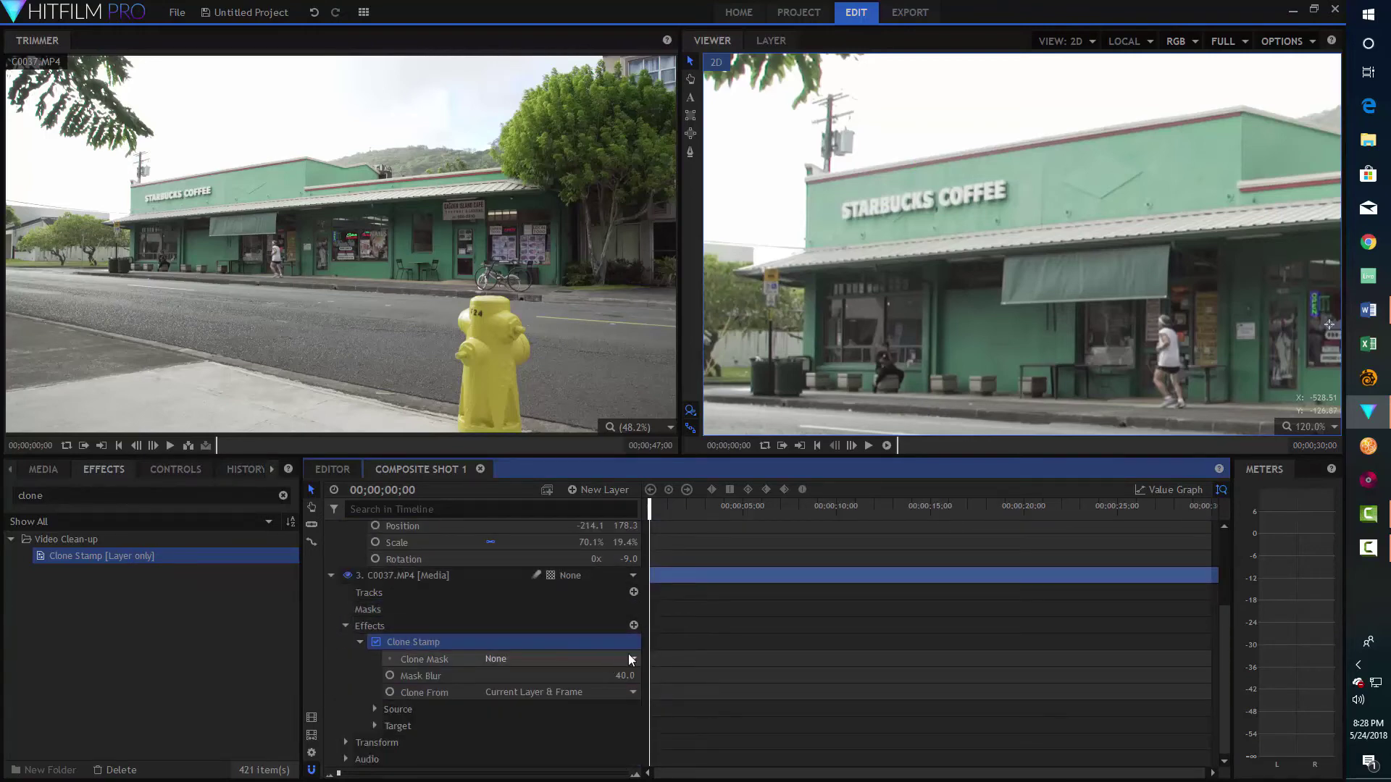
pyautogui.click(631, 659)
pyautogui.click(576, 701)
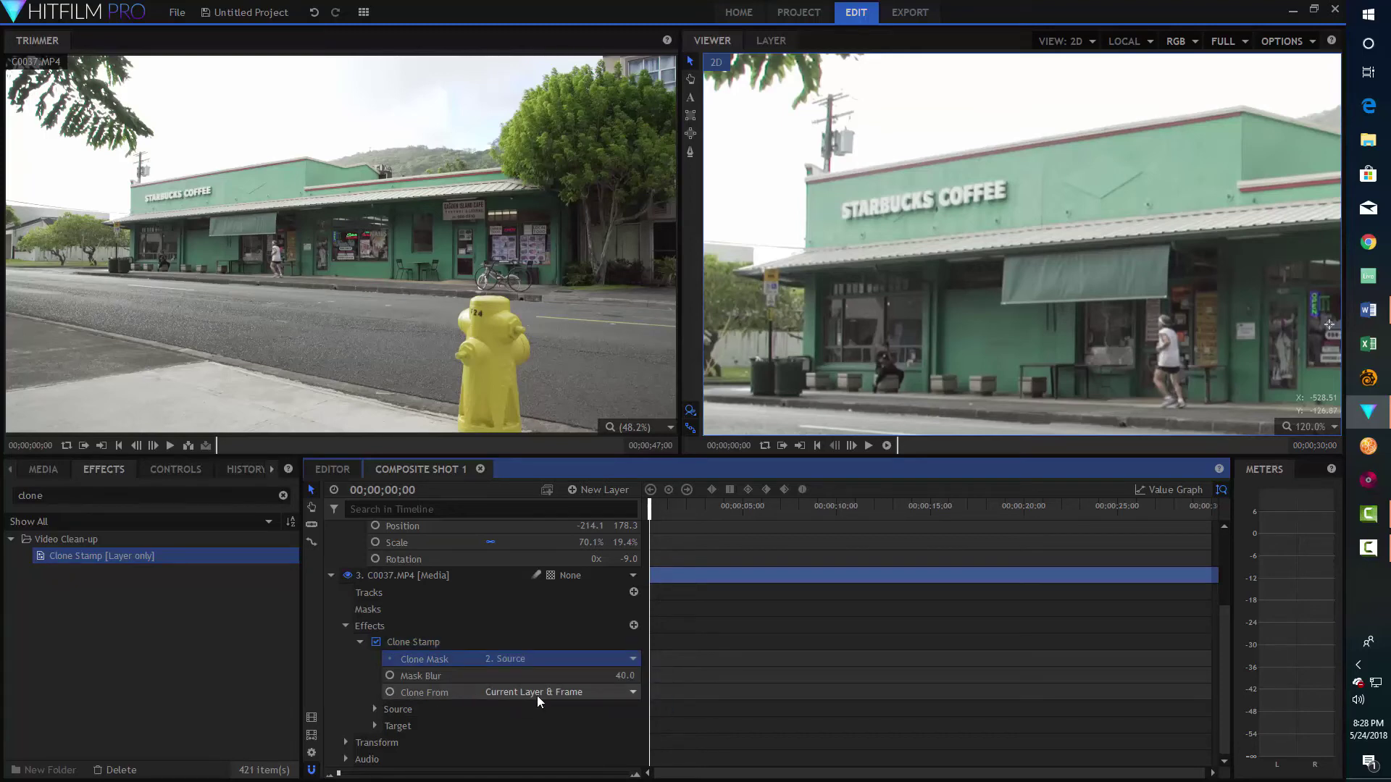
pyautogui.click(375, 709)
pyautogui.scroll(-1, 505, 645)
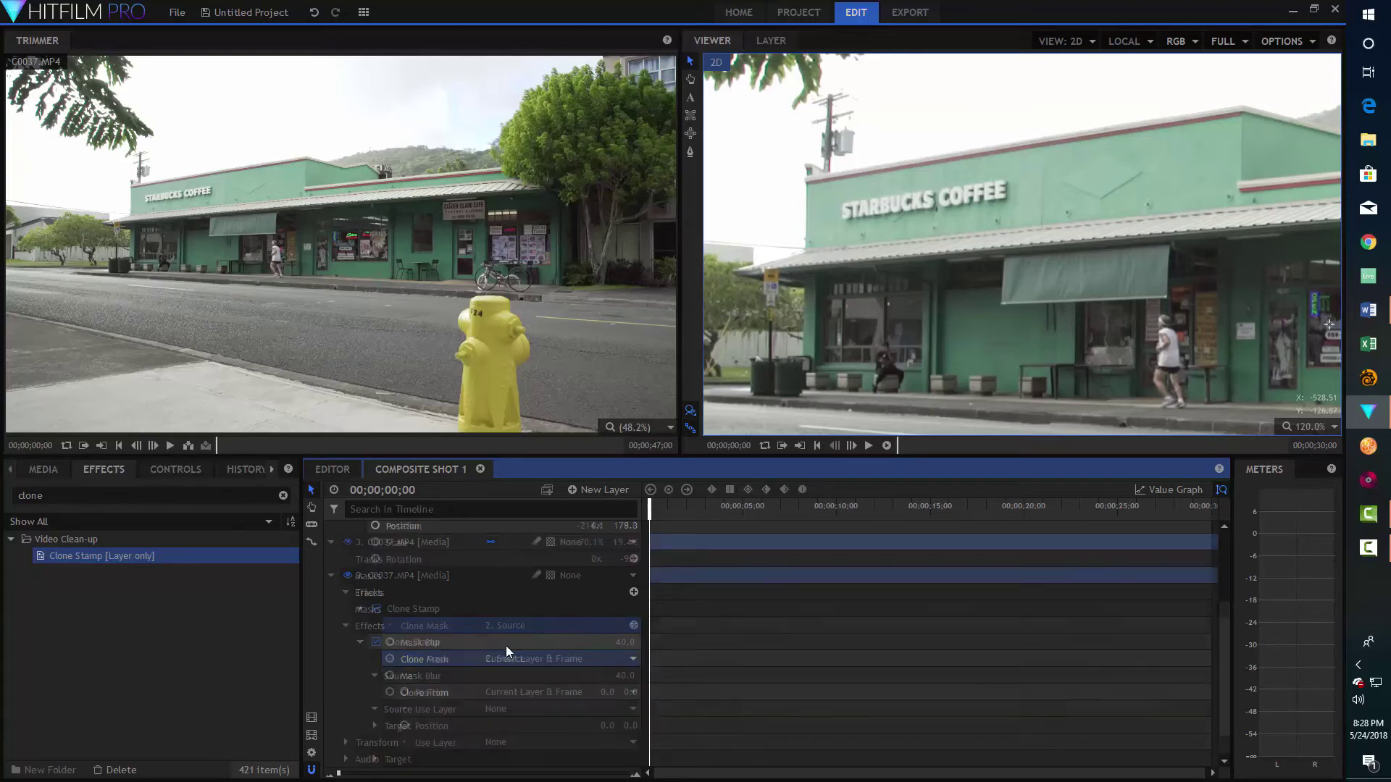
pyautogui.click(632, 709)
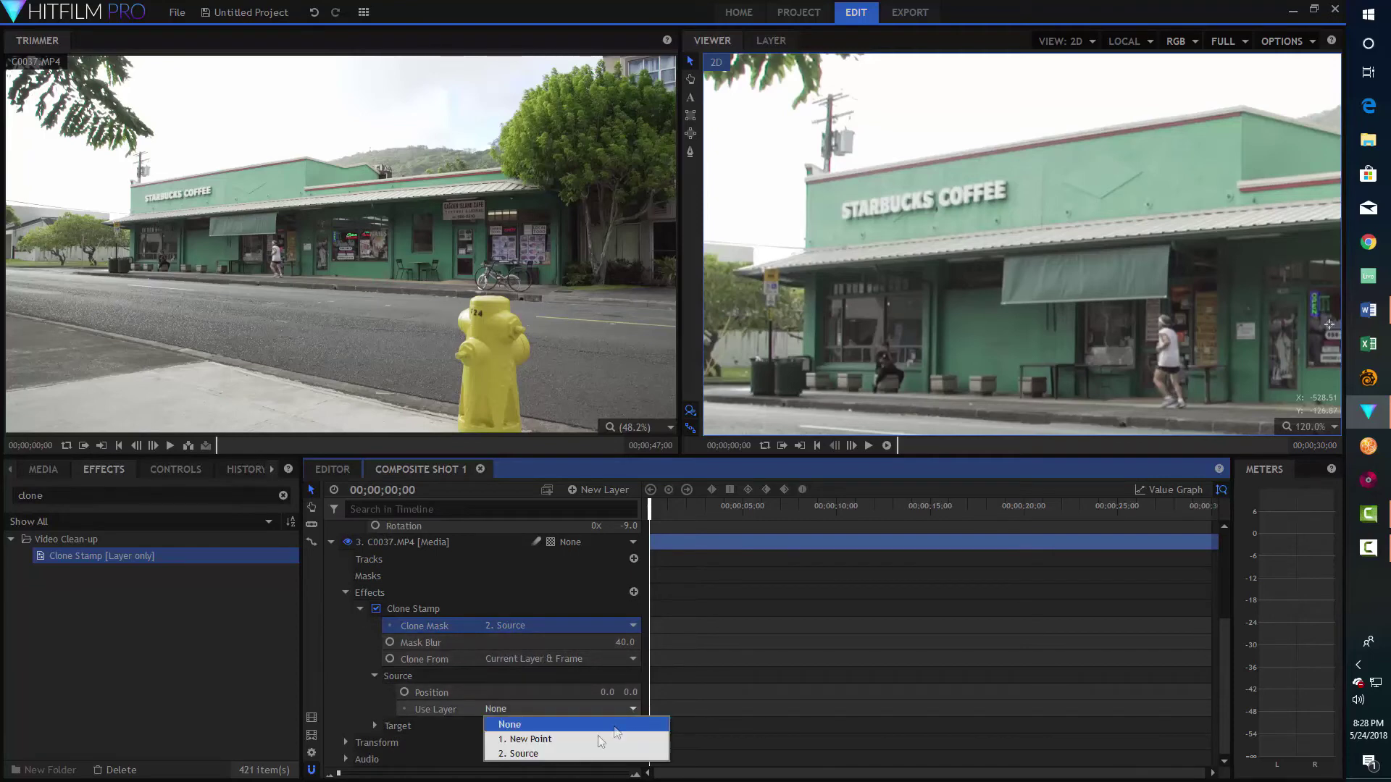
pyautogui.click(587, 754)
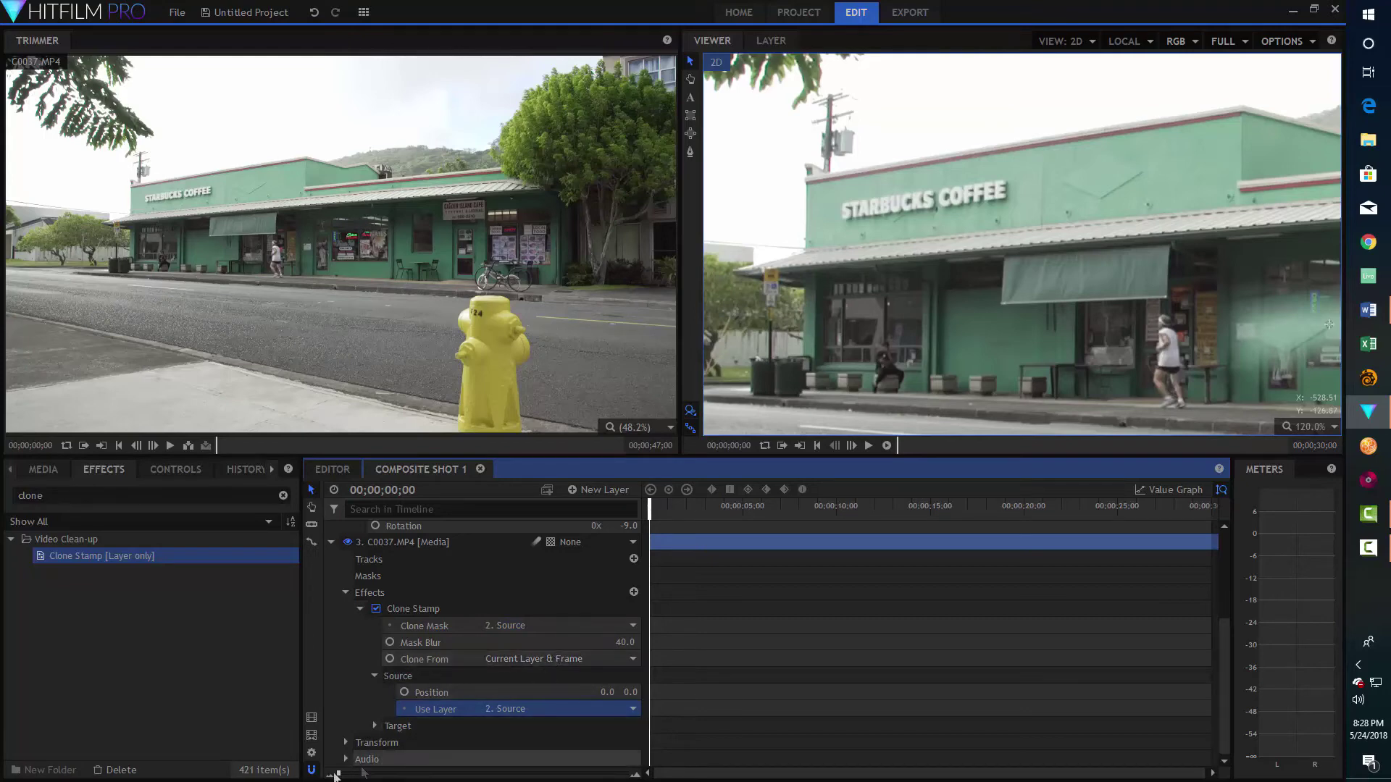
pyautogui.click(376, 726)
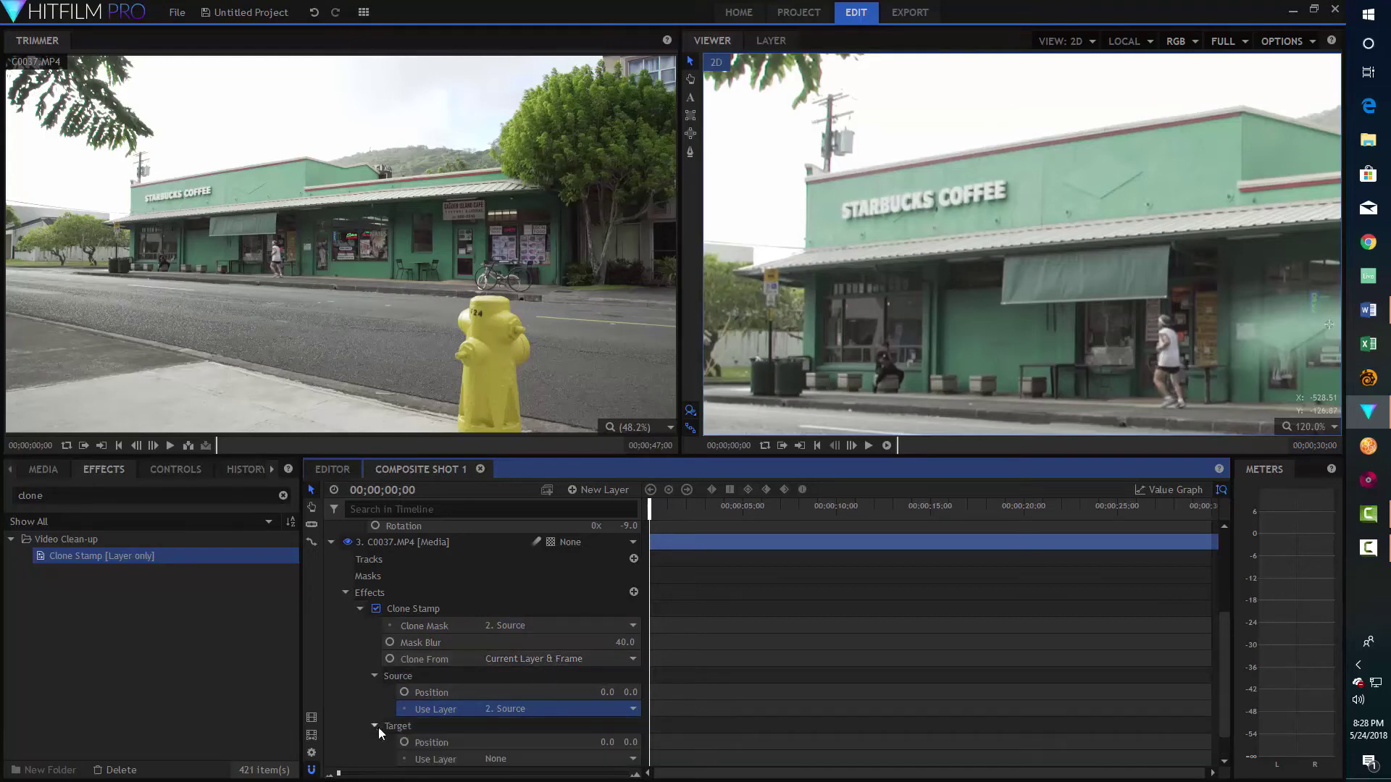
pyautogui.click(623, 757)
pyautogui.click(592, 729)
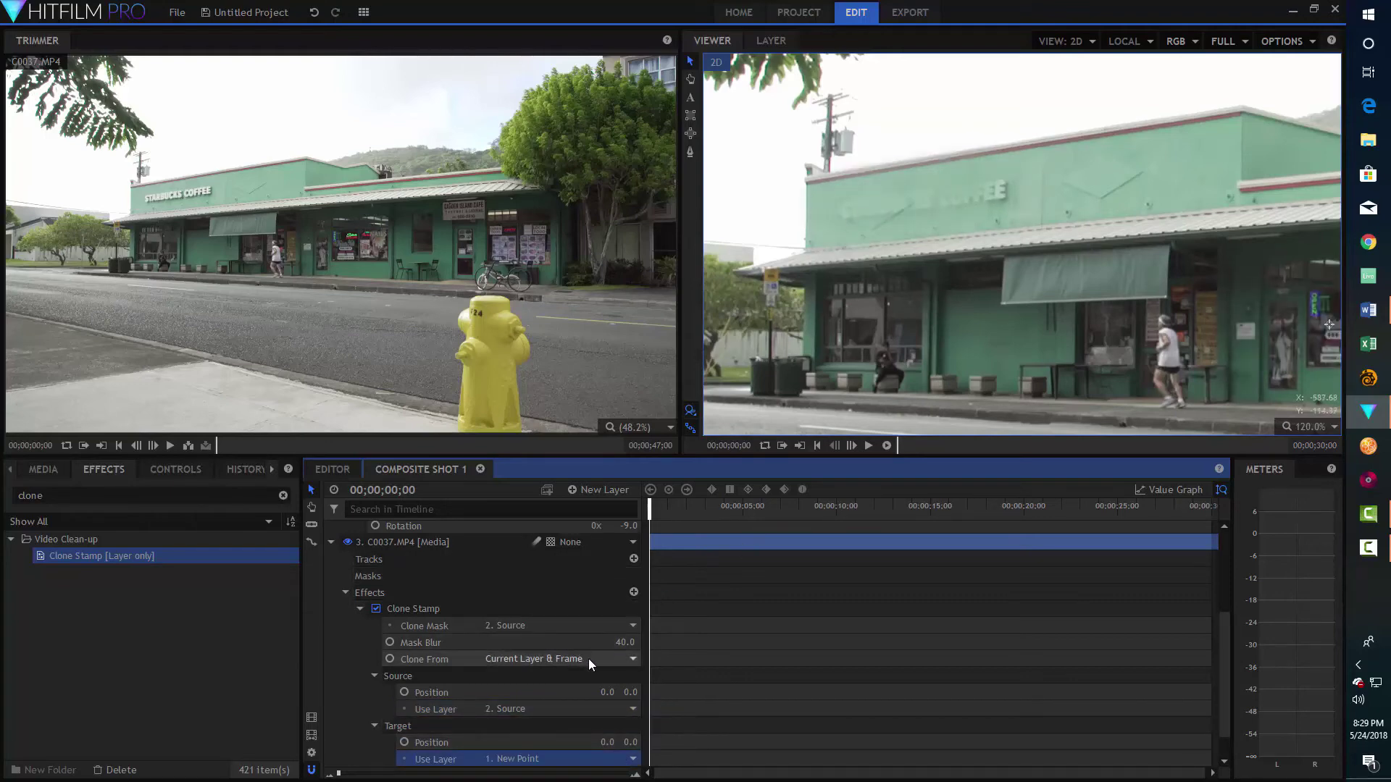
# Step: Lower the Mask Blur to 15.0 and set the New Point's Position X to -463.5
pyautogui.moveTo(624, 643); pyautogui.dragTo(634, 643)
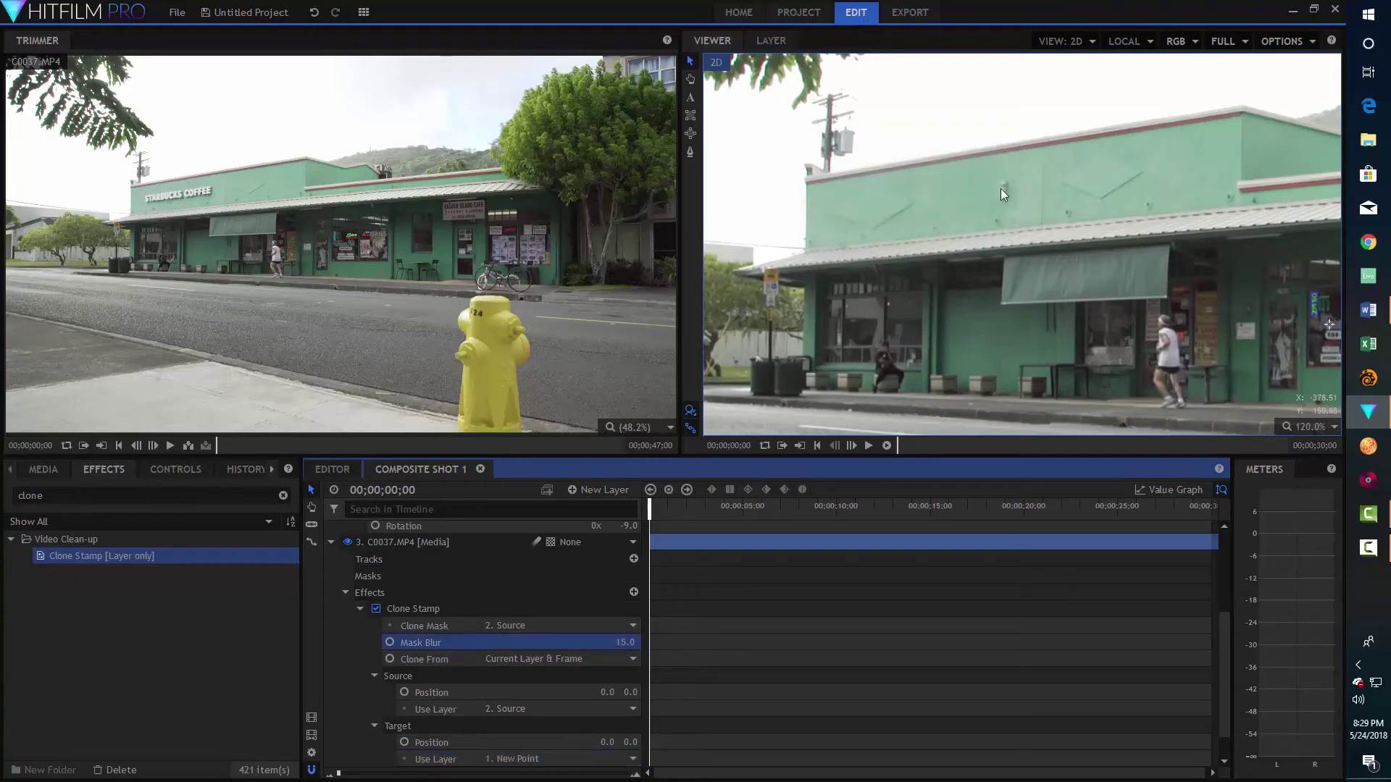
pyautogui.scroll(4, 589, 623)
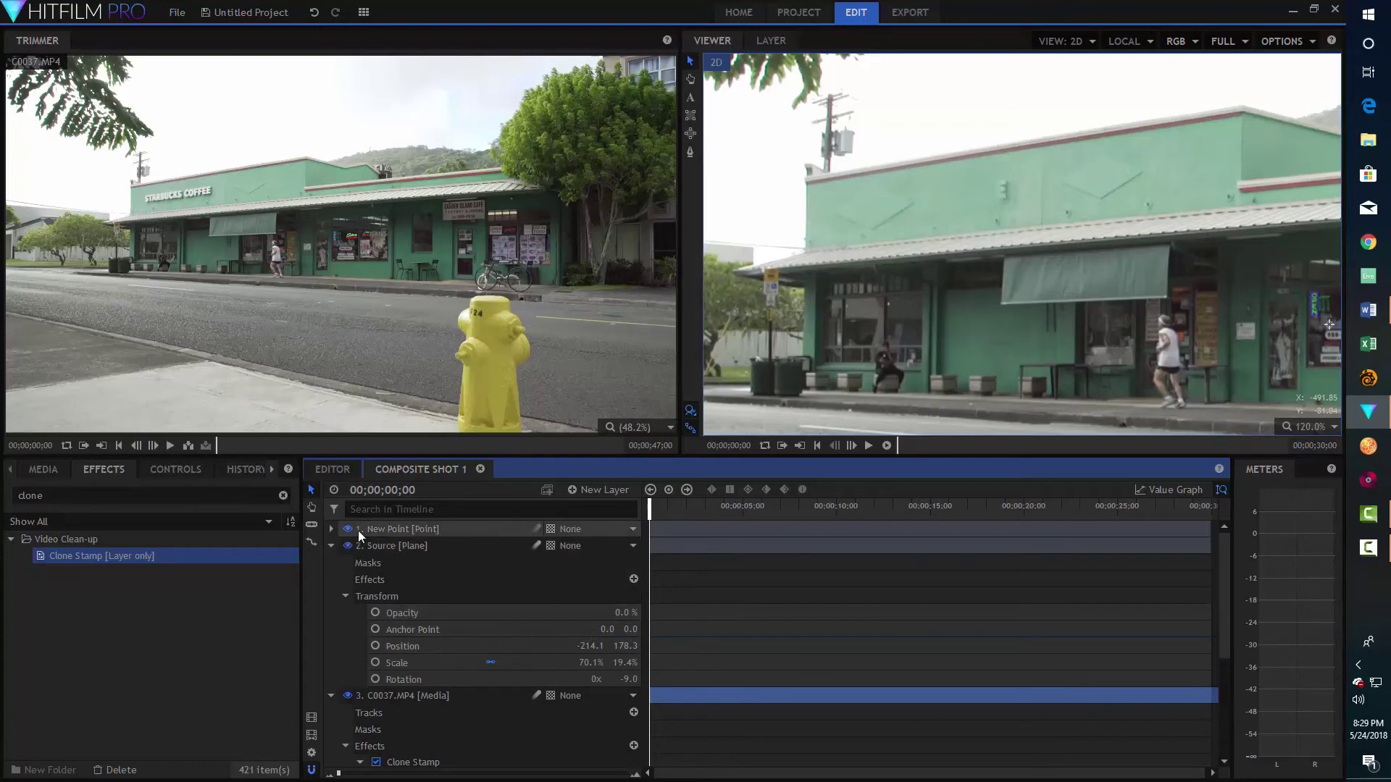
pyautogui.click(331, 530)
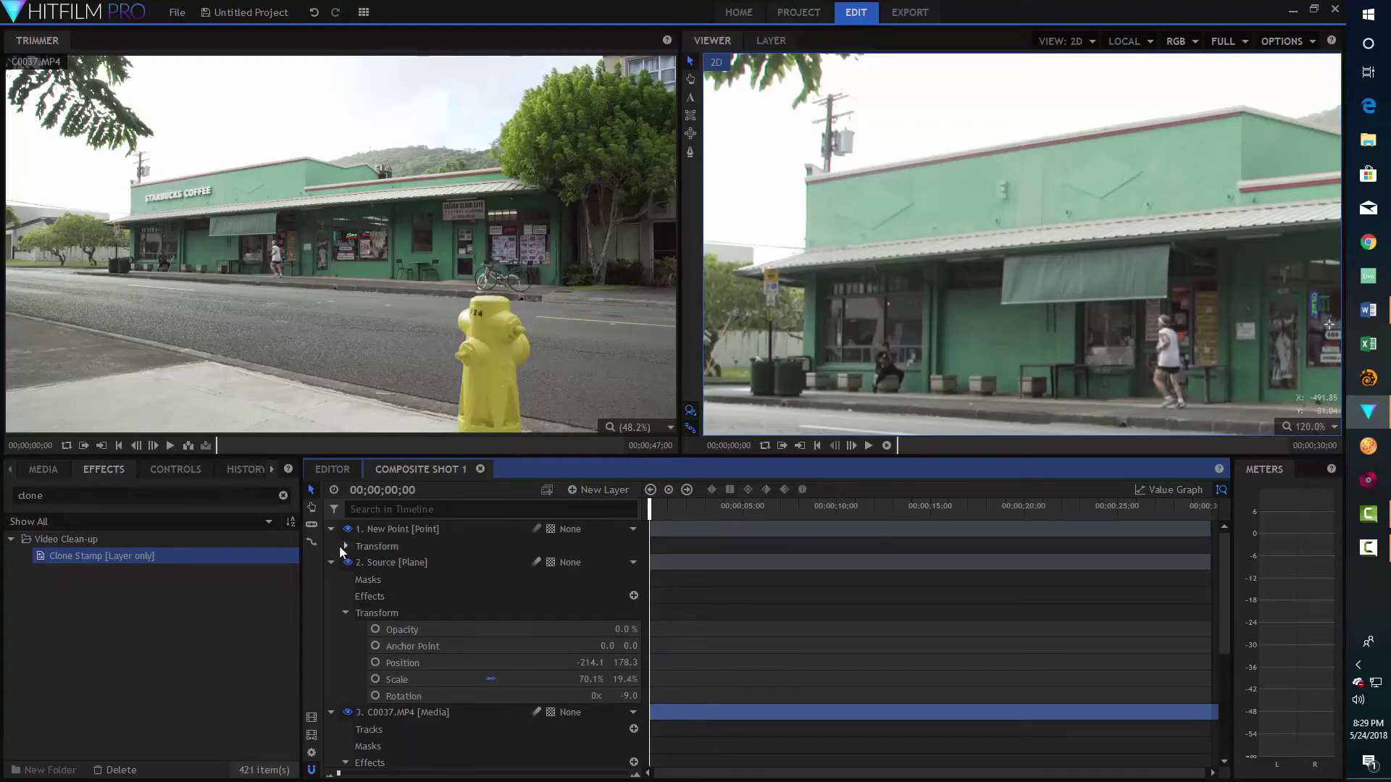
pyautogui.click(345, 546)
pyautogui.click(435, 595)
pyautogui.click(591, 579)
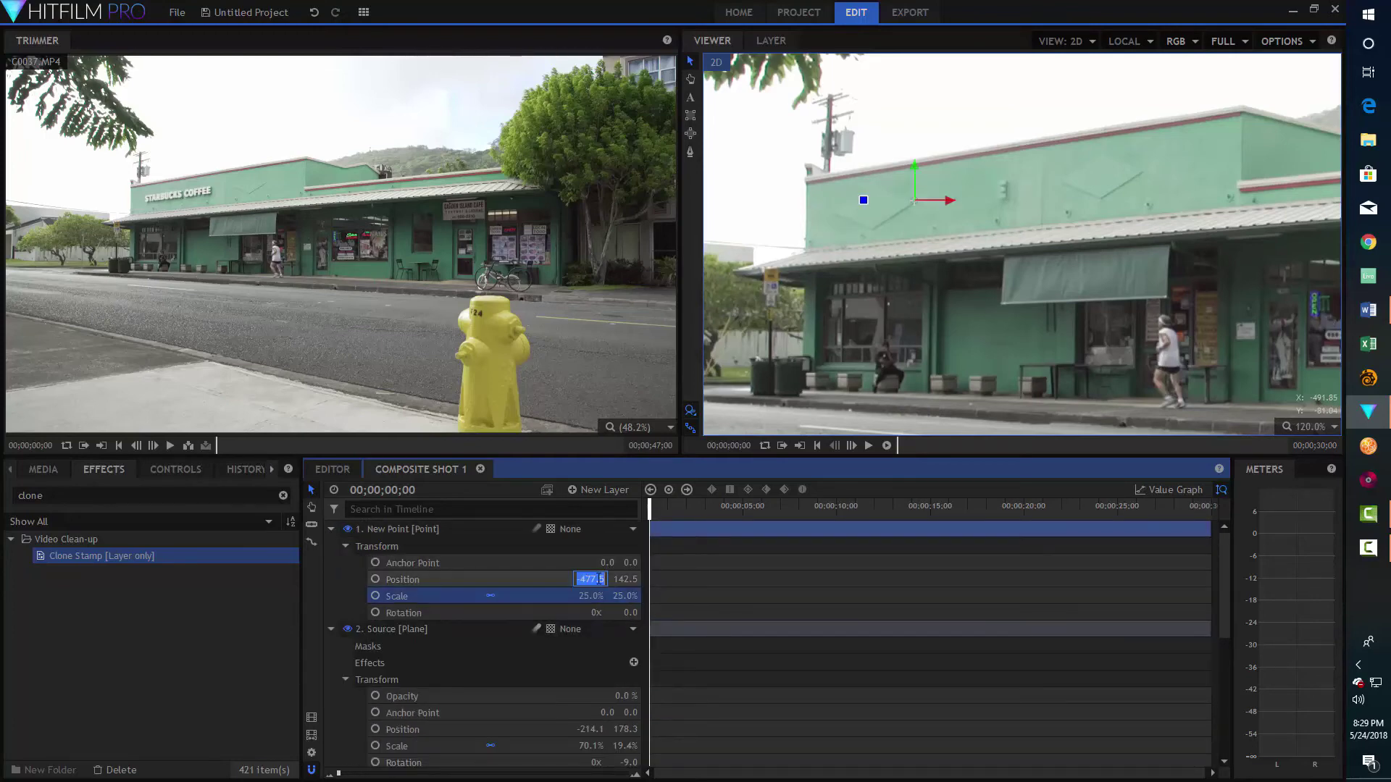
pyautogui.click(584, 579)
pyautogui.press('Tab')
pyautogui.press('Return')
pyautogui.moveTo(587, 579); pyautogui.dragTo(606, 579)
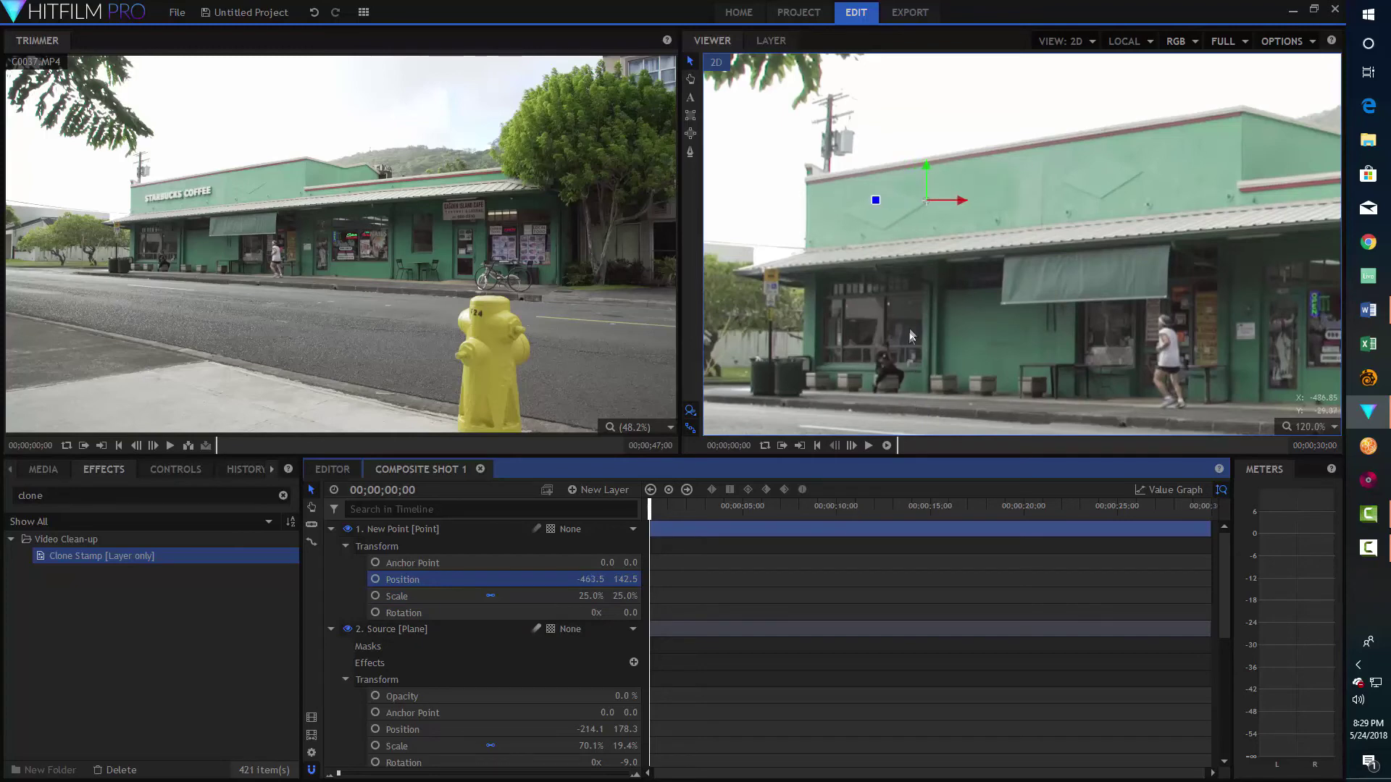
# Step: Select the C0037.MP4 layer and zoom the Viewer out to 30% to show the full frame
pyautogui.click(951, 316)
pyautogui.scroll(-5, 951, 320)
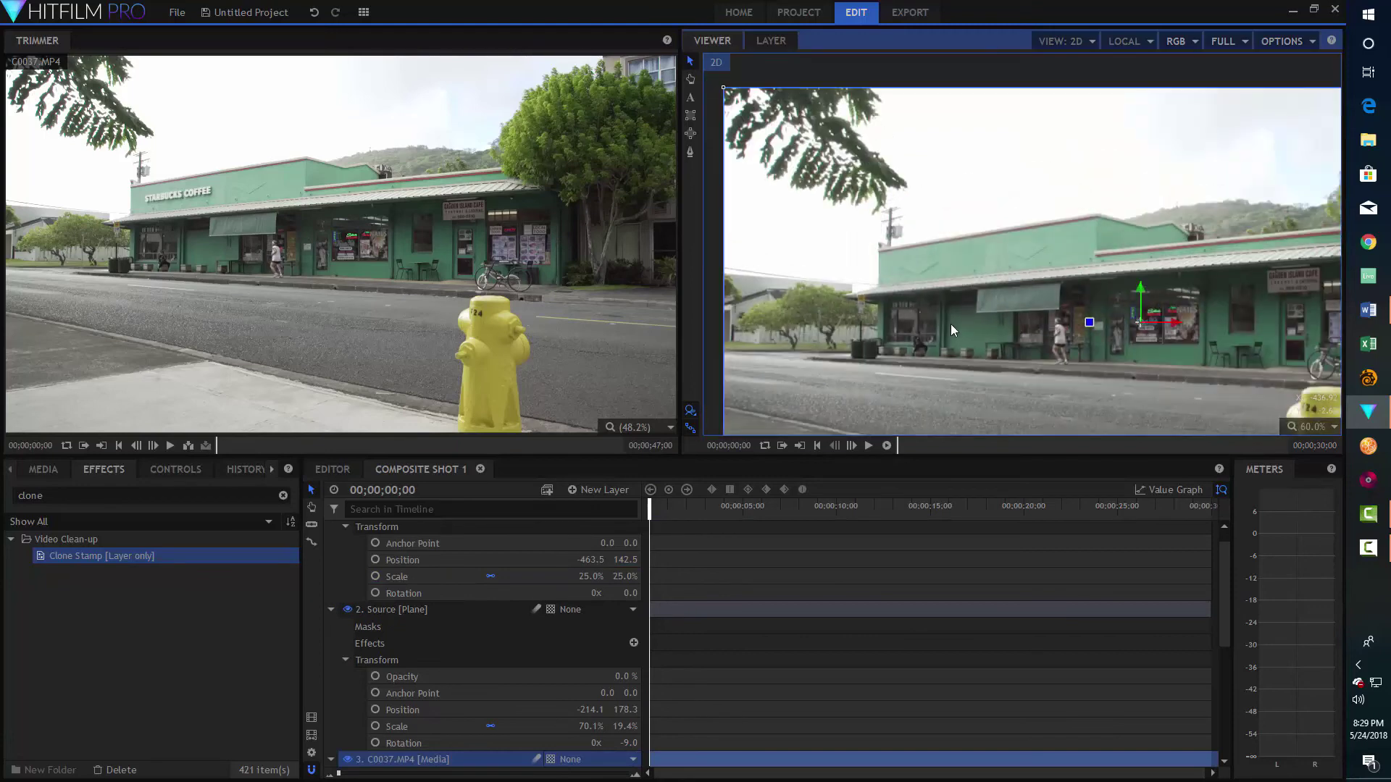
pyautogui.scroll(-2, 1014, 251)
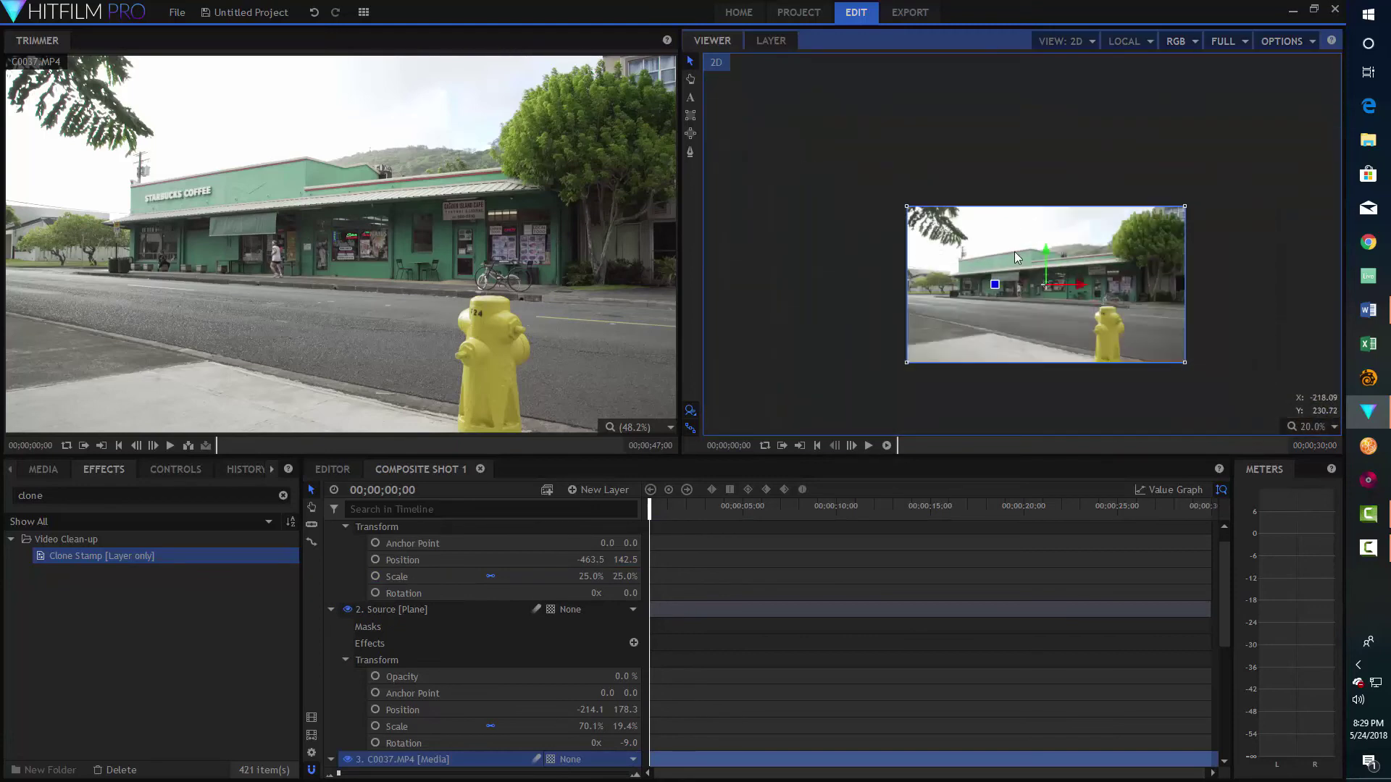
pyautogui.scroll(2, 1014, 252)
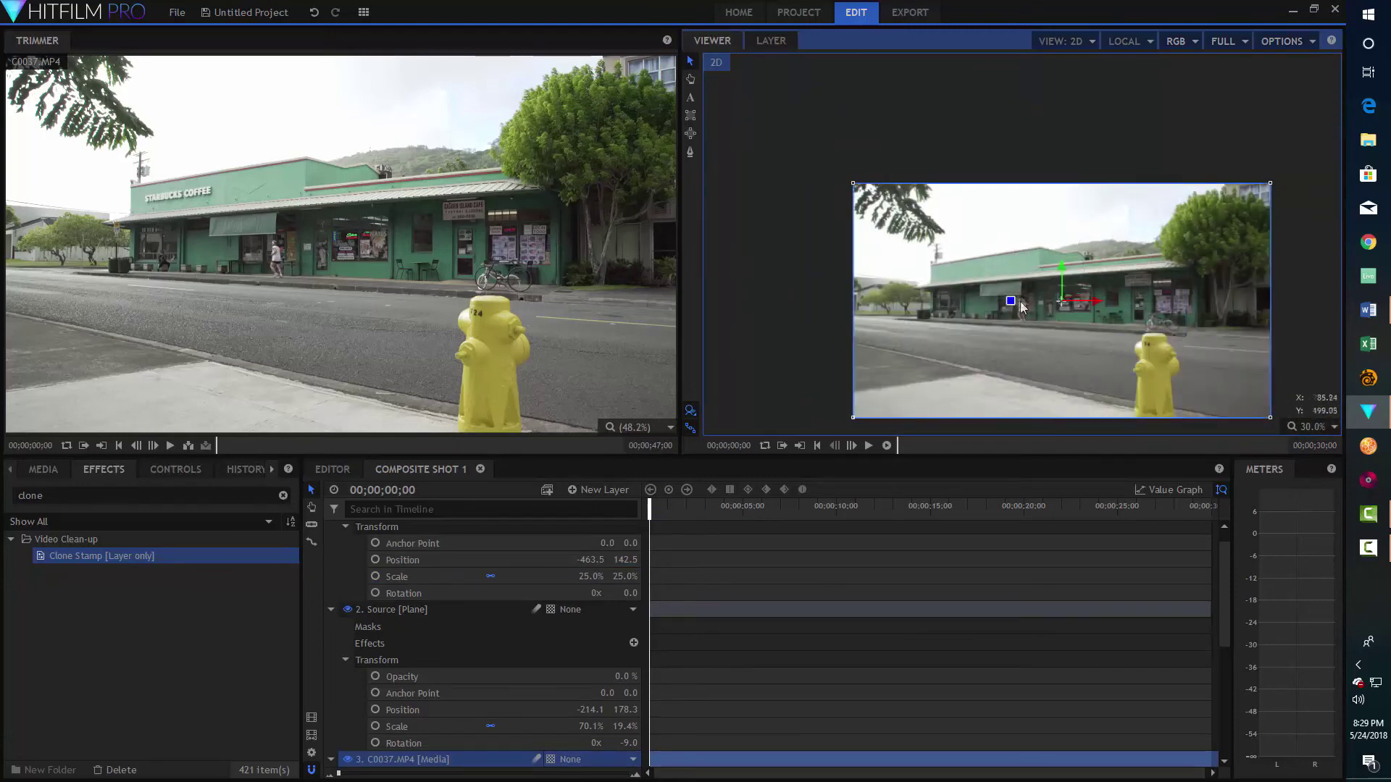